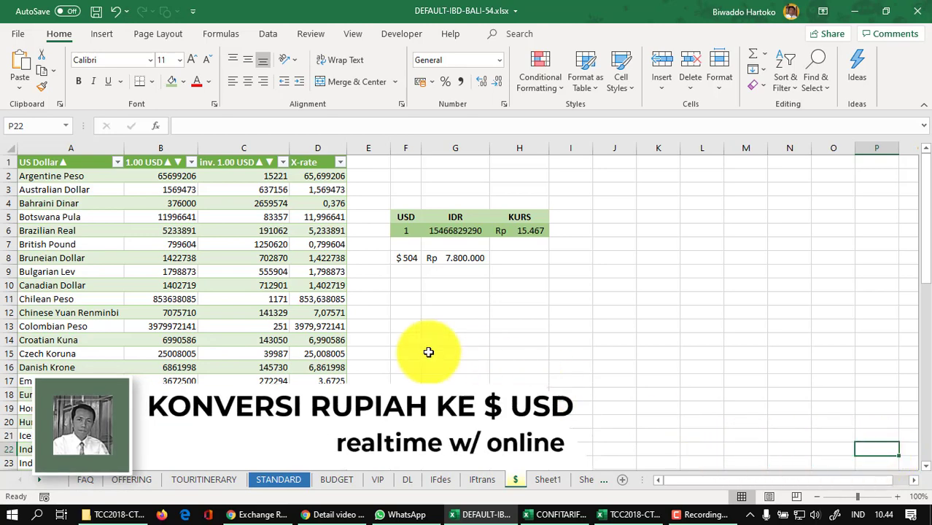
- Refresh the live USD rates table so Indonesian Rupiah reads 15.488, then check D23's formula
double_click(225, 340)
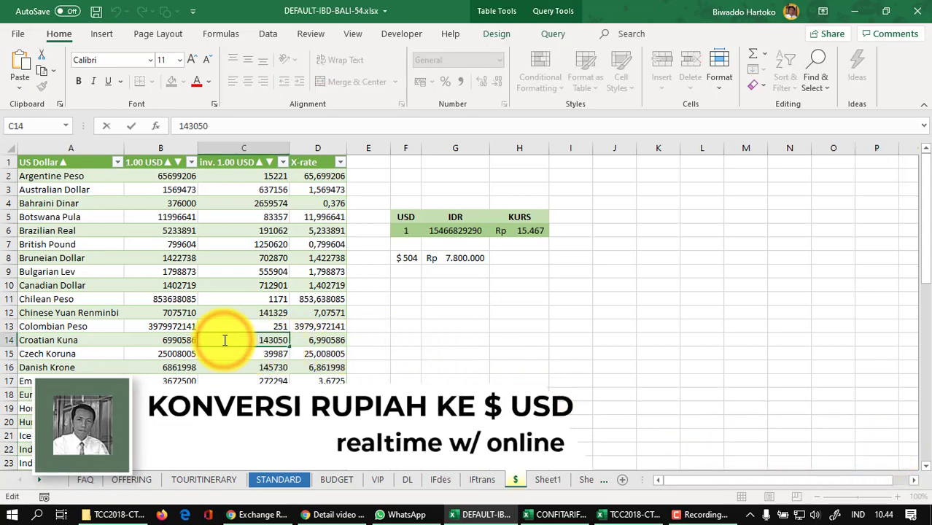
click(218, 325)
right_click(218, 324)
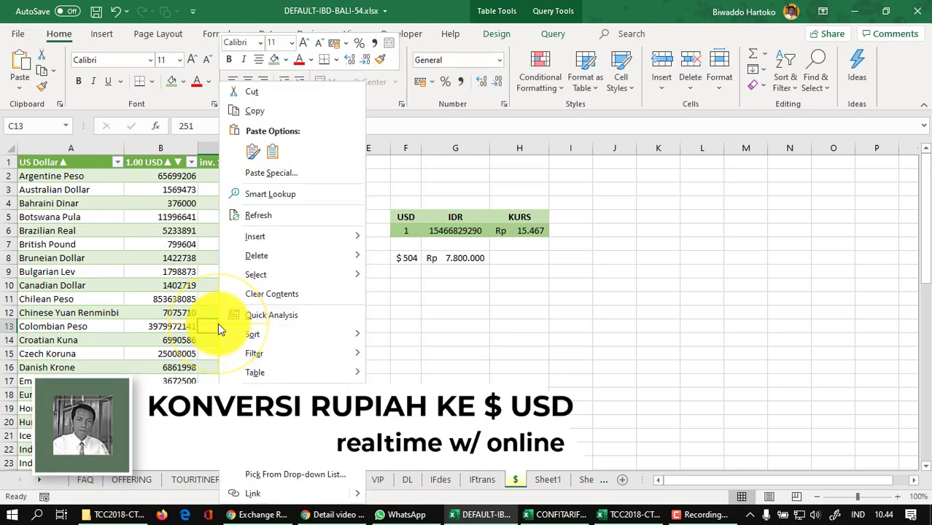
click(266, 215)
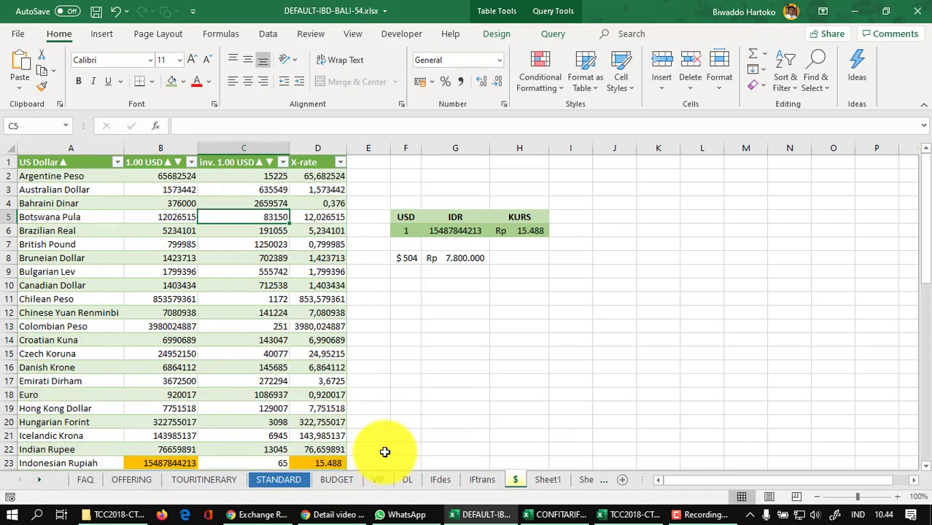
scroll(385, 452, down, 1)
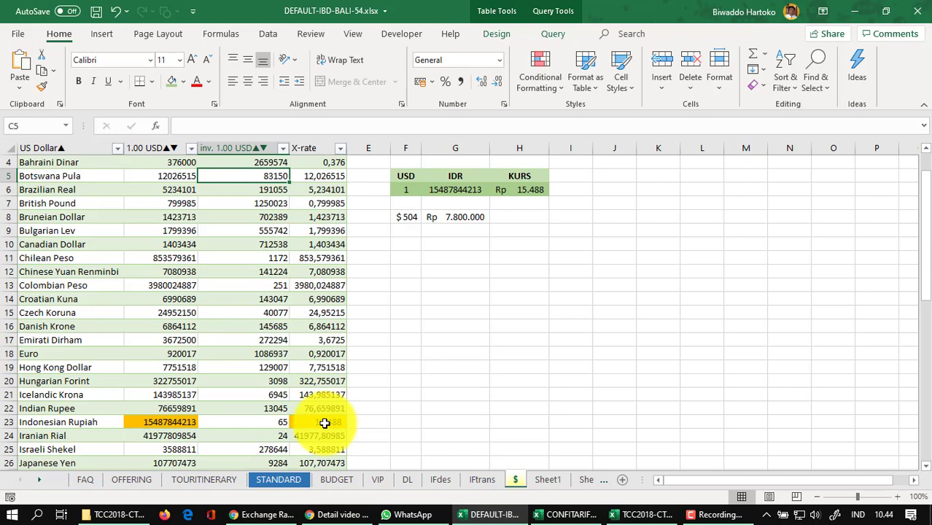
click(324, 423)
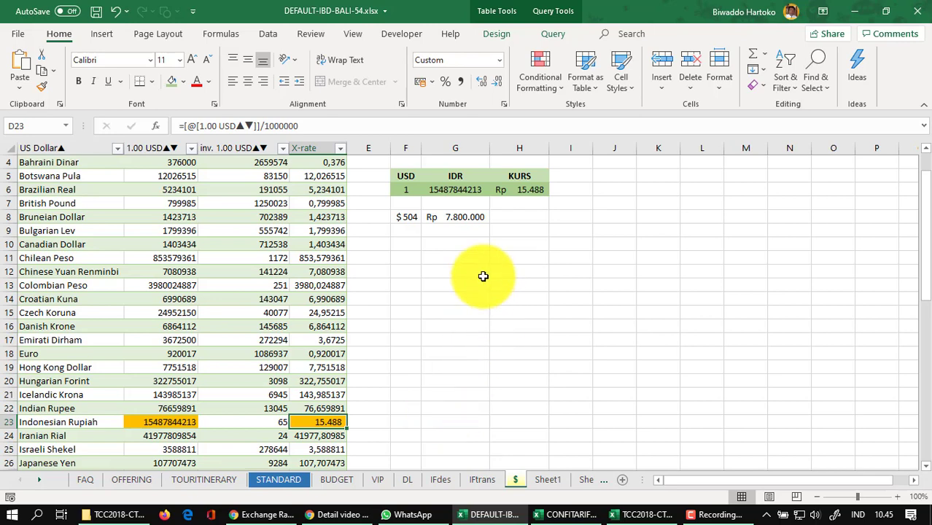
- Enter 2950000 in G8 and confirm F8's =G8/H6 converts it to $190
click(462, 219)
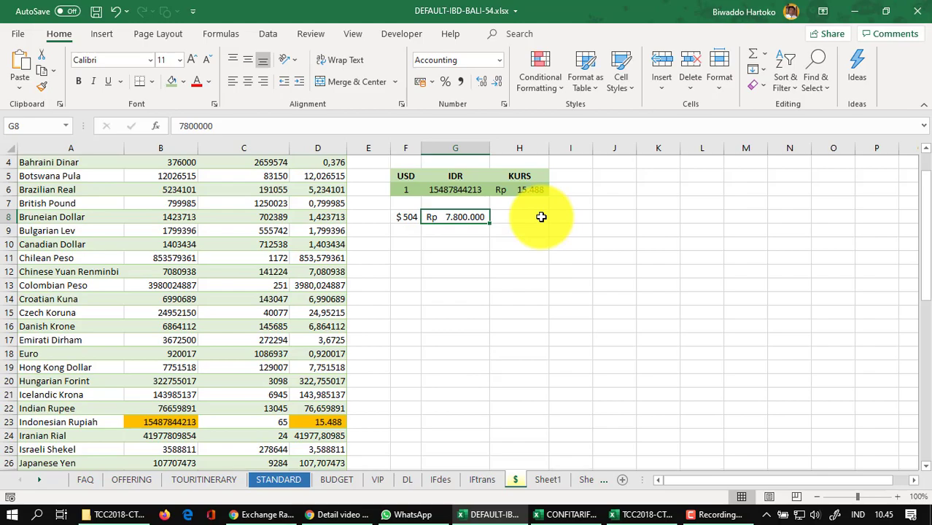
text(2)
text(9)
text(5)
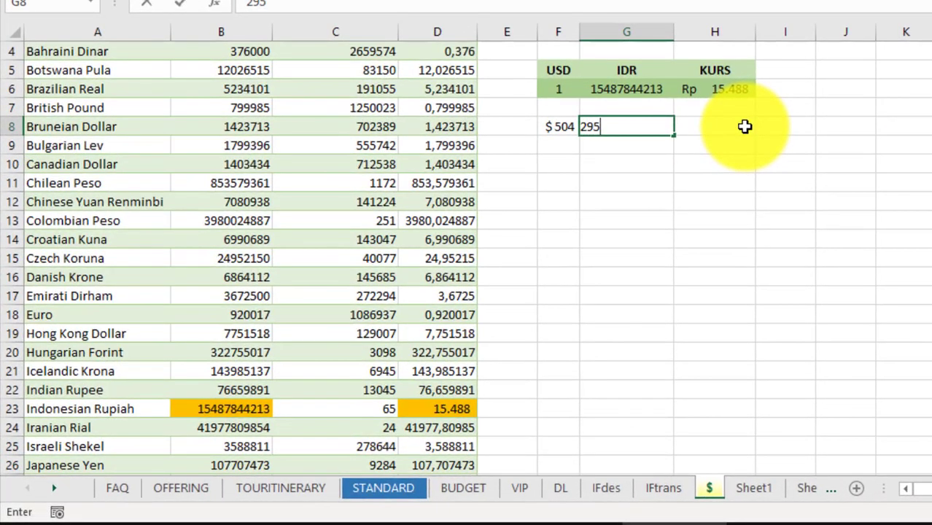
text(0000)
key(Return)
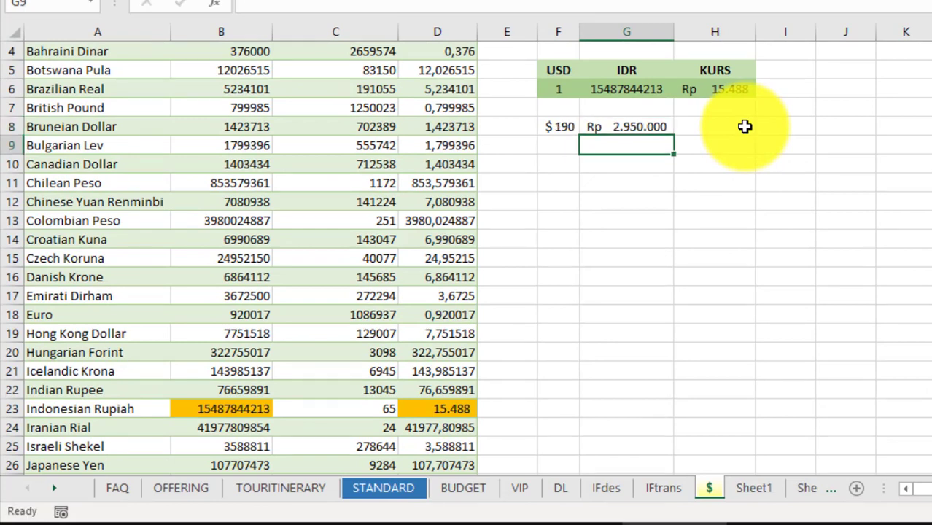
click(558, 127)
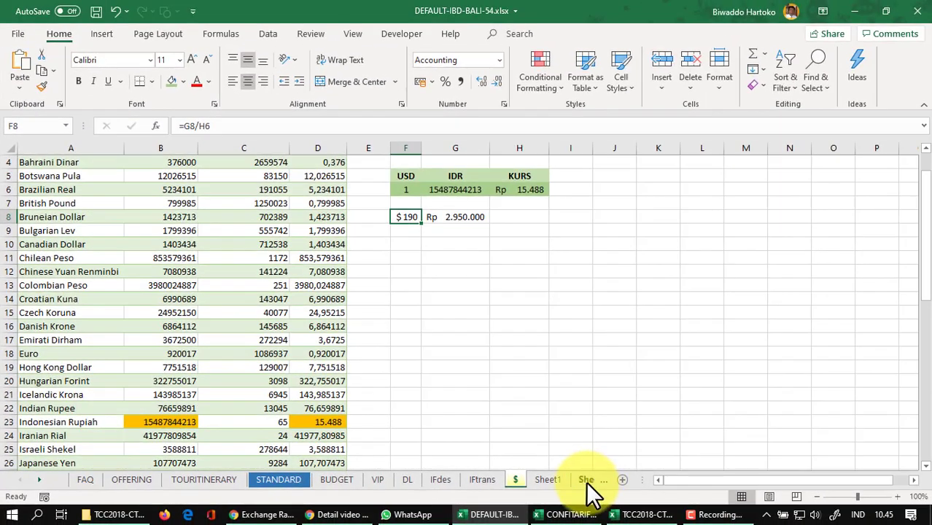
- Go to the empty Sheet3, then bring up the X-Rates website in Chrome
click(585, 481)
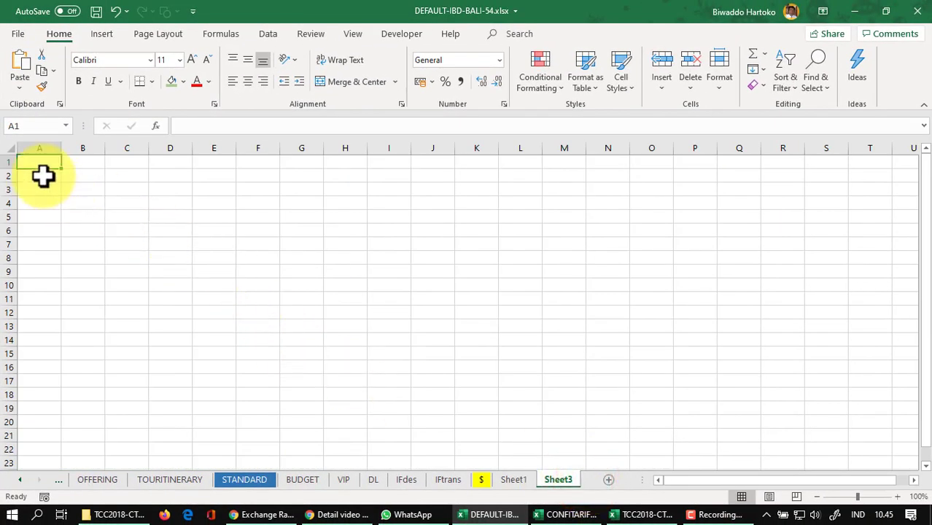
click(256, 517)
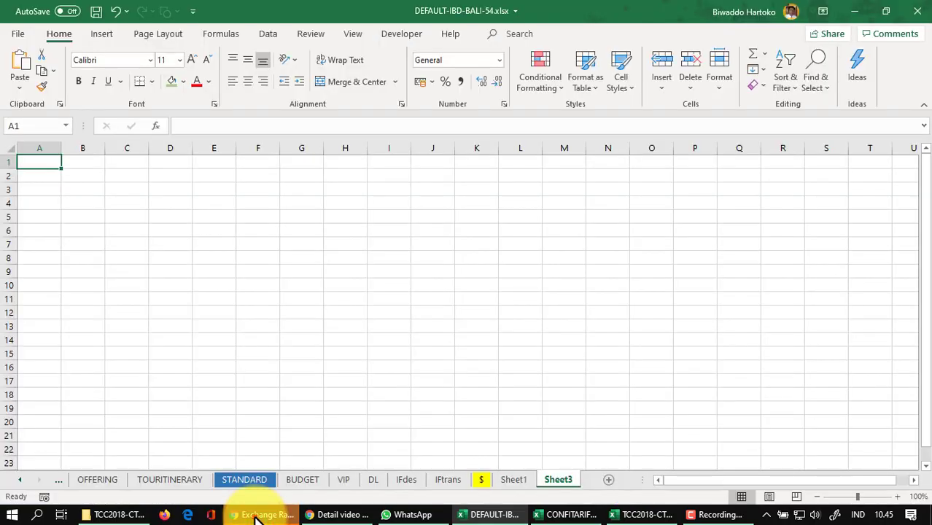
click(255, 515)
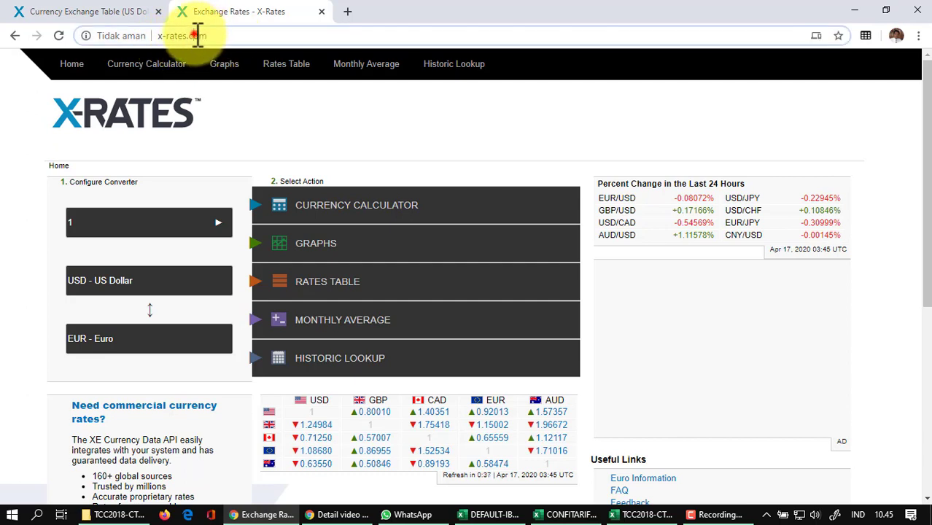
- Set the second X-Rates currency to IDR - Indonesian Rupiah
click(193, 34)
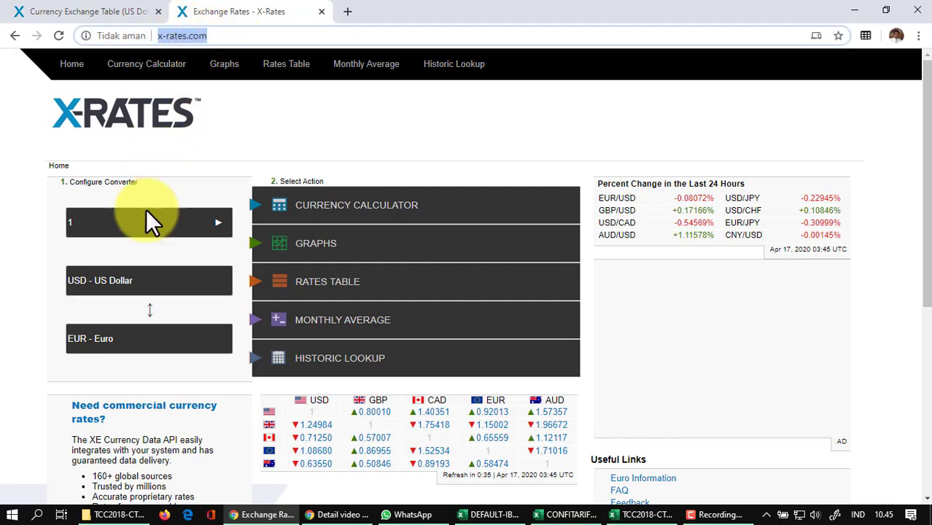
click(89, 340)
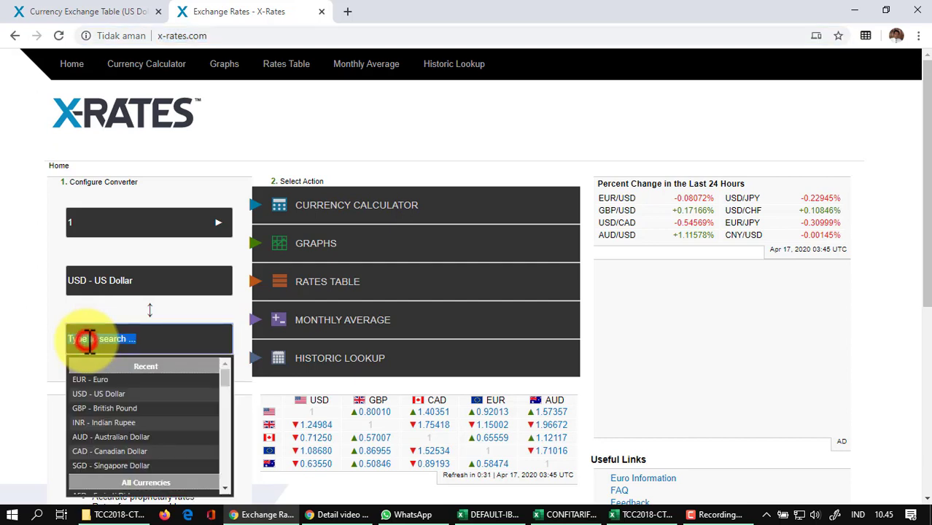
text(I)
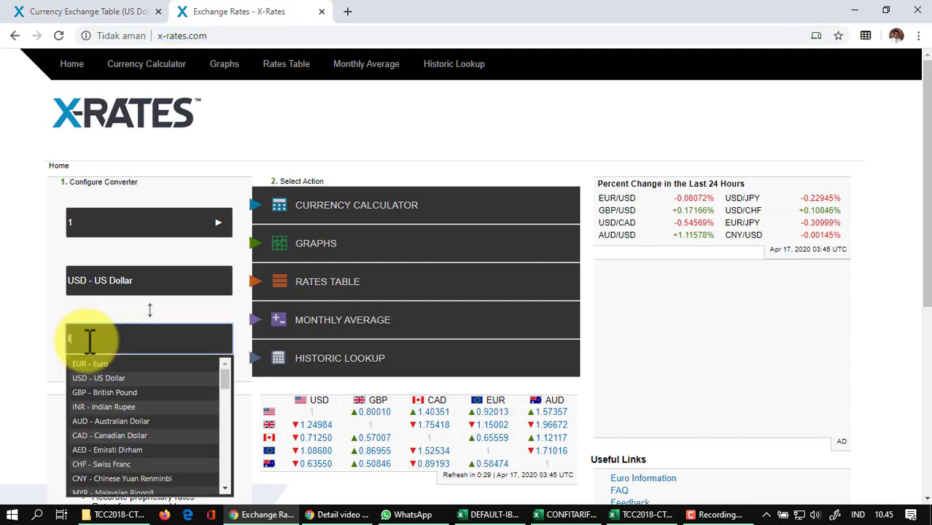
text(DR)
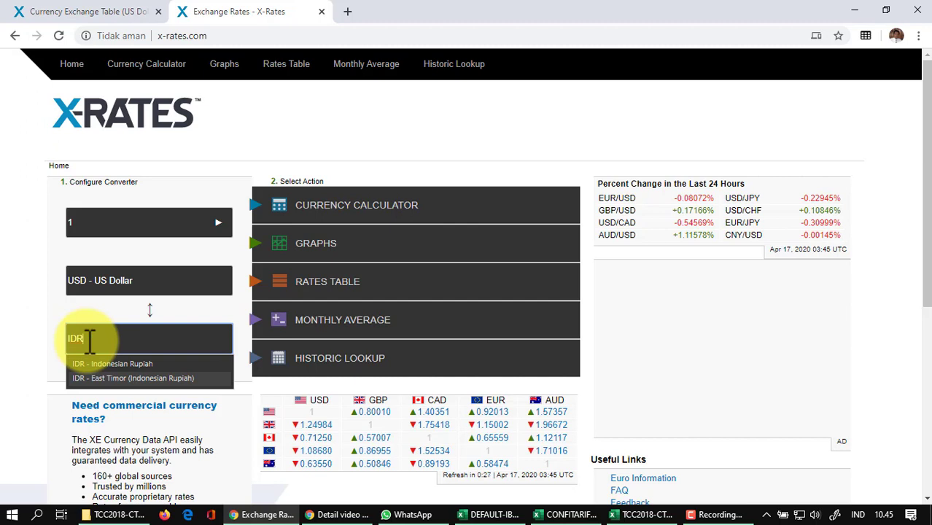
click(89, 364)
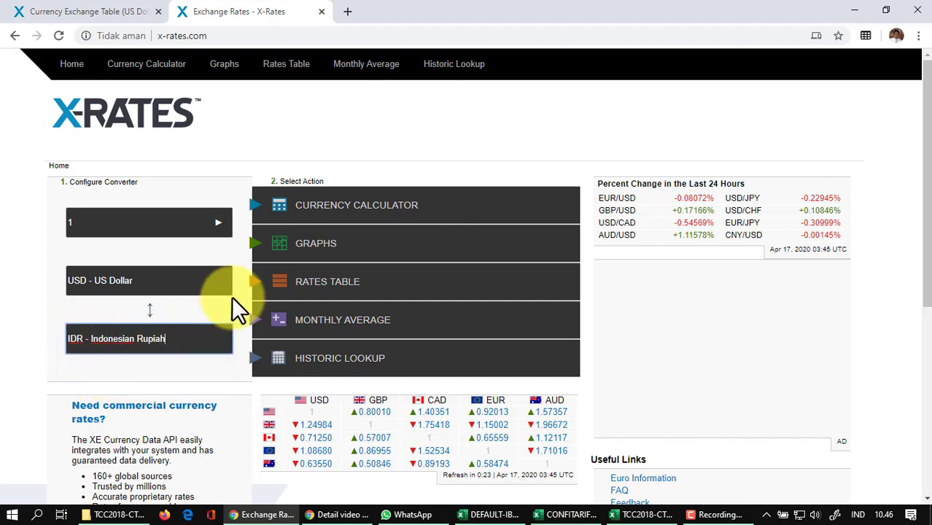
- Open the US Dollar rates table page, copy its URL, and return to Excel
click(339, 286)
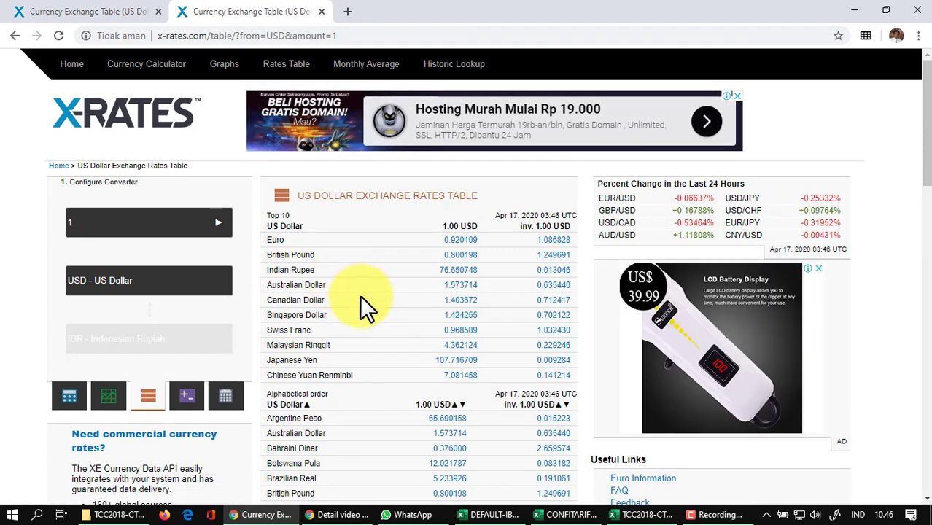
click(259, 37)
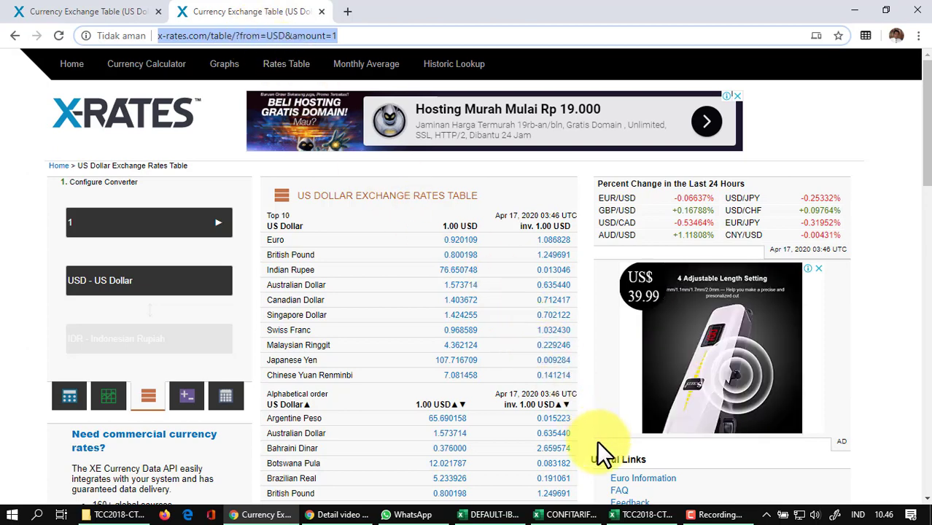
click(488, 515)
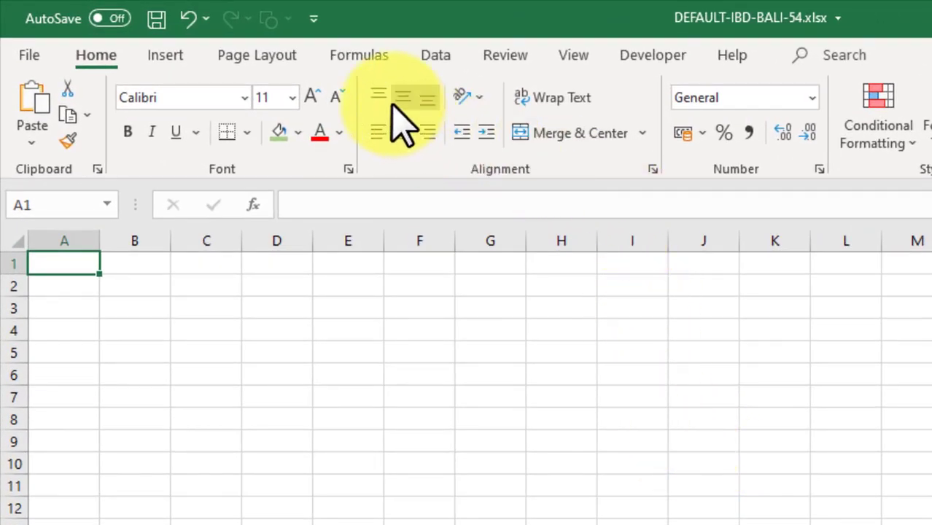
- Import Data From Web using the pasted x-rates.com/table/?from=USD&amount=1 address
click(437, 57)
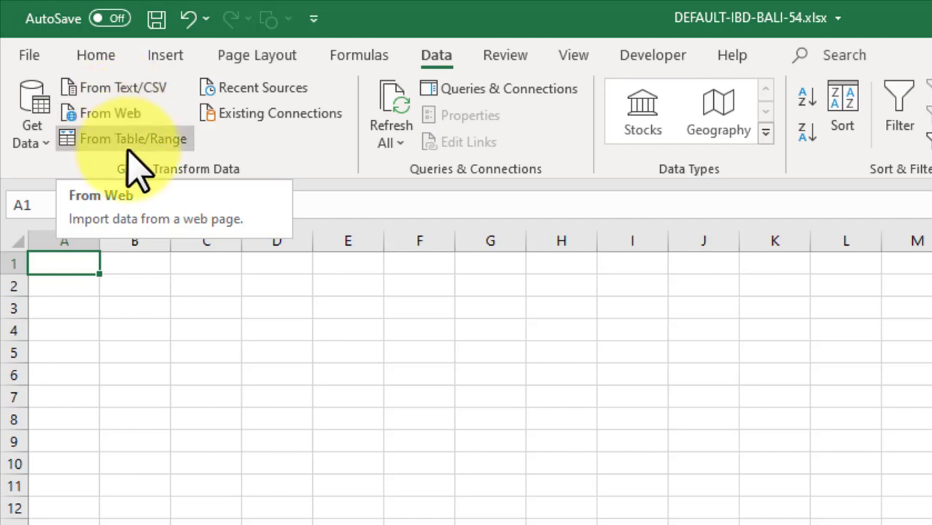
click(129, 115)
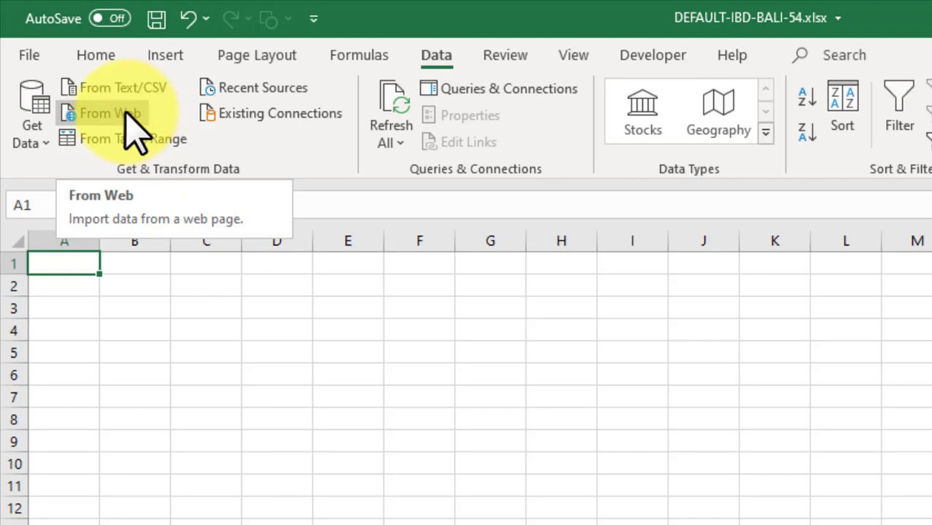
click(130, 114)
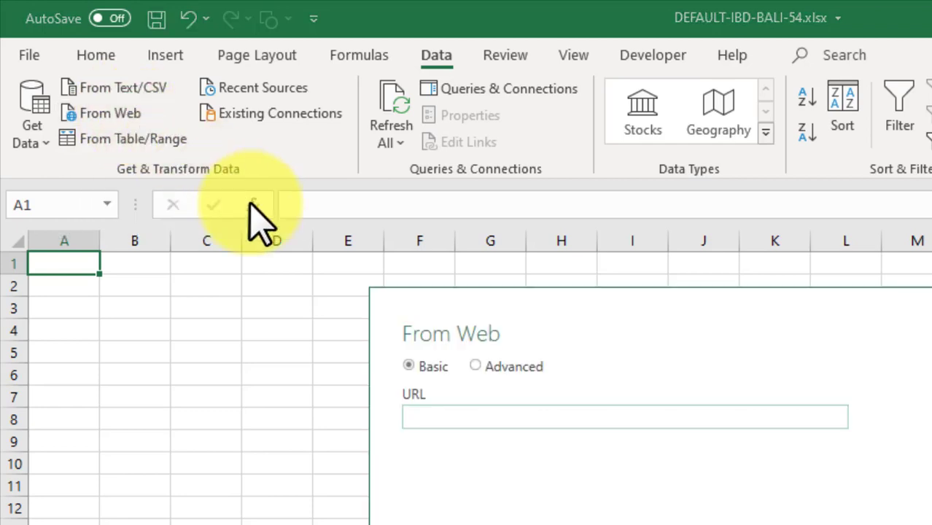
click(436, 408)
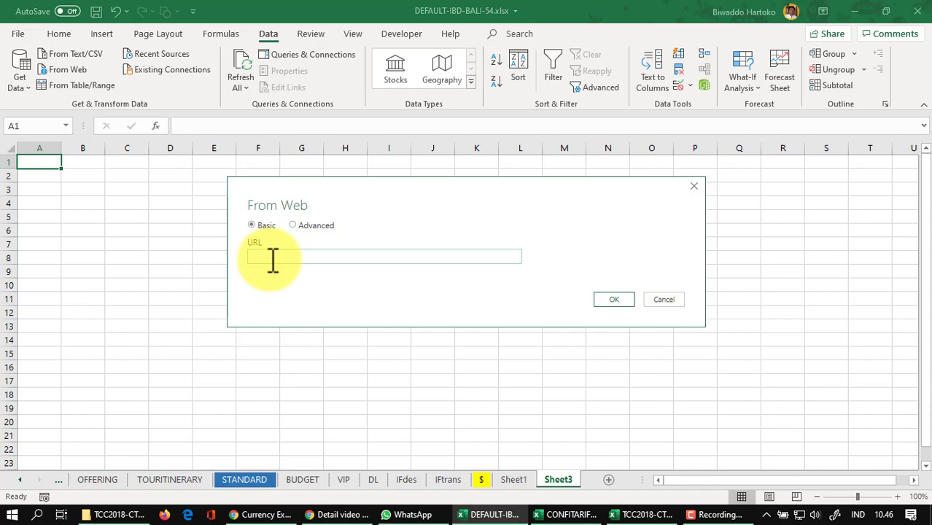
click(273, 259)
text(https://www.x-rates.com/table/?from=USD&amount=1)
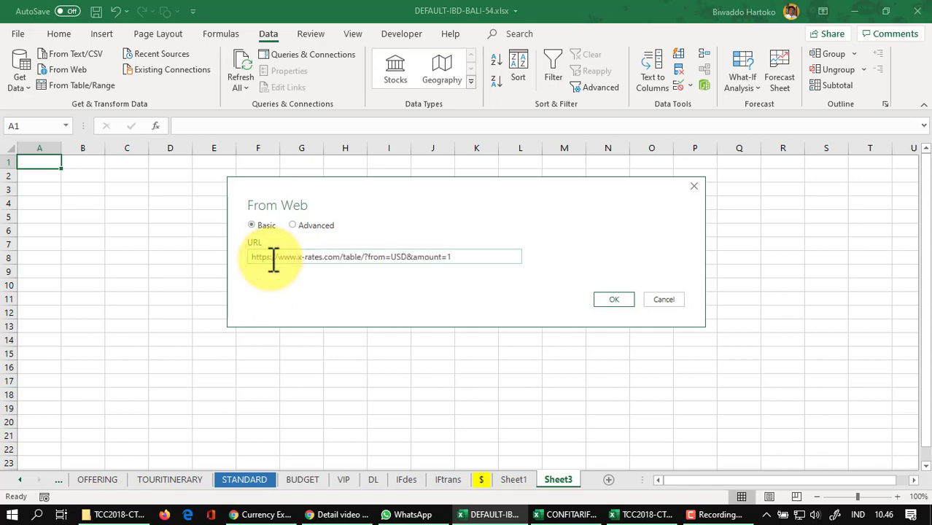
click(610, 302)
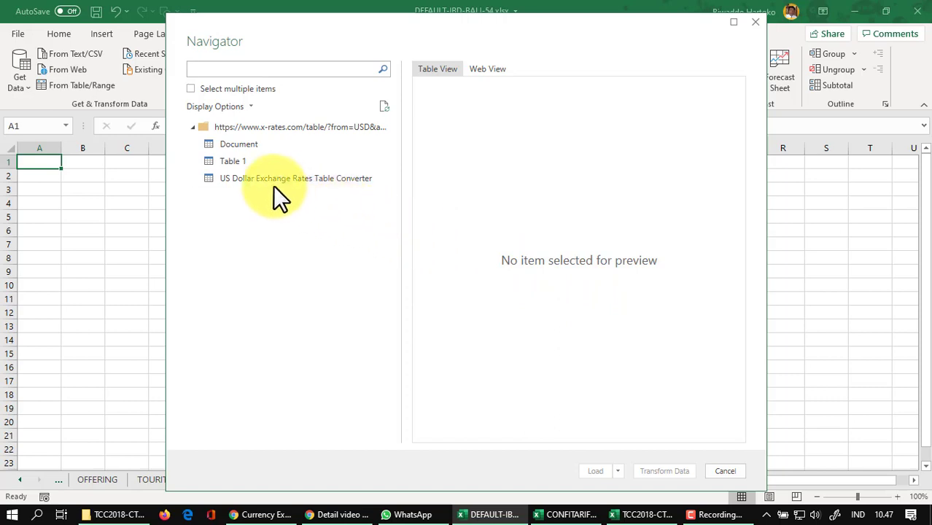
- Preview Table 1 in the Navigator and load it as a 53-row query table
click(235, 163)
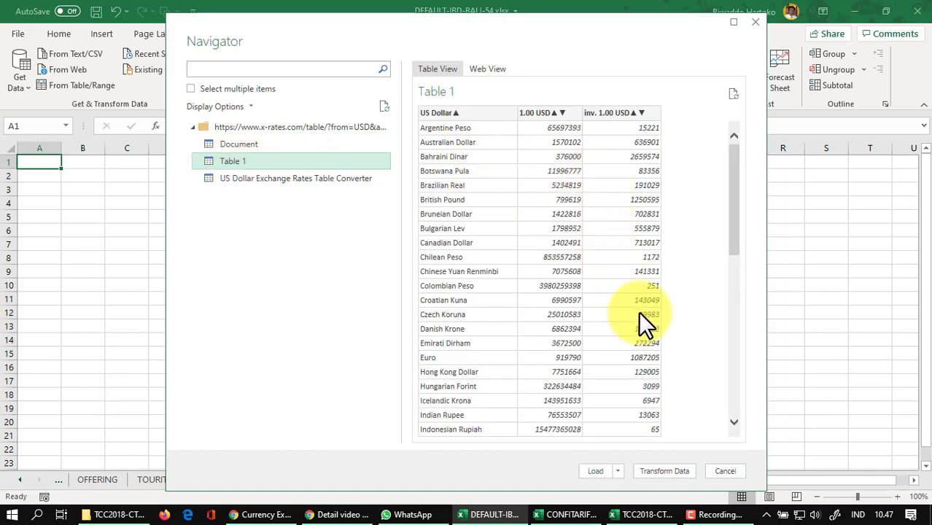
drag(728, 230, 730, 394)
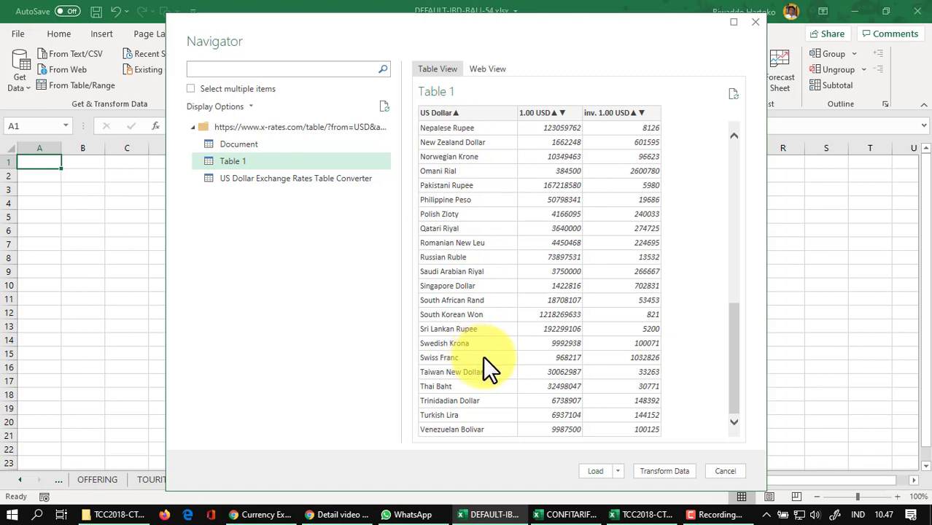
click(596, 473)
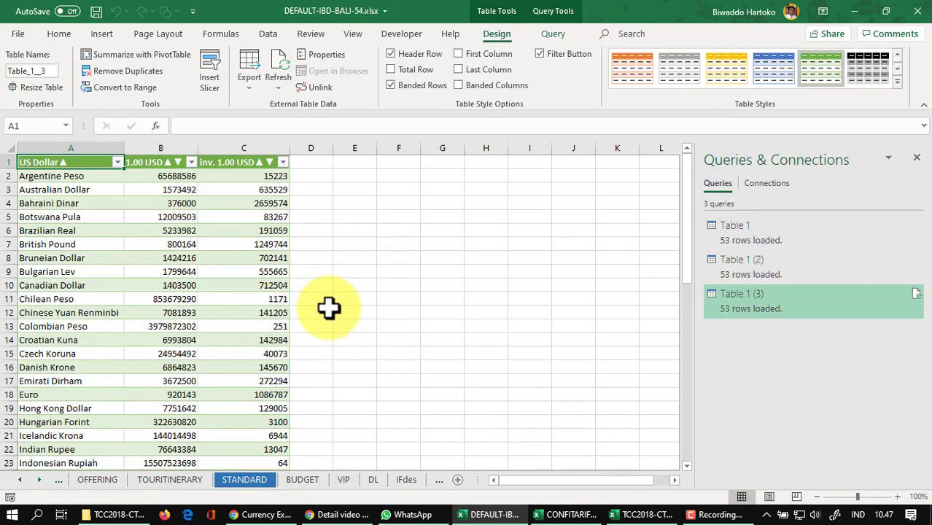
- Fill the Indonesian Rupiah row A23:C23 of the new table with orange
click(328, 311)
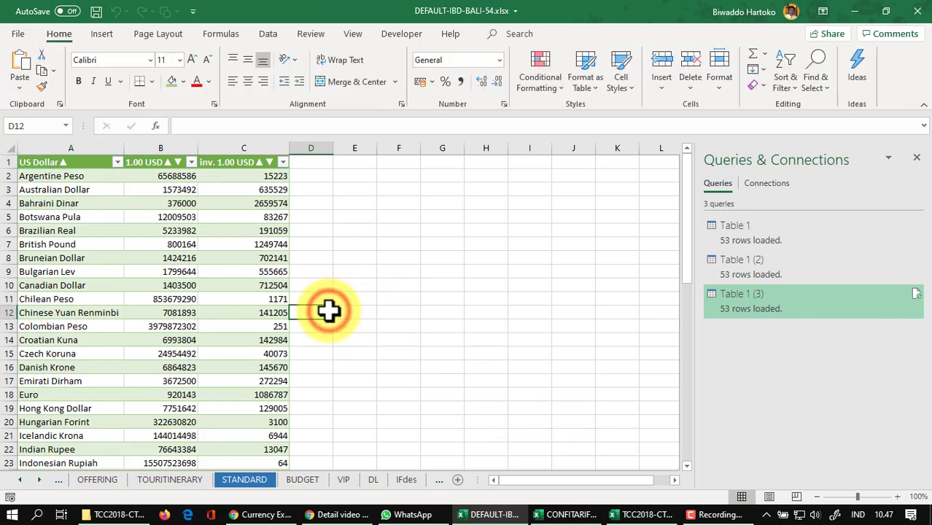
scroll(328, 312, down, 2)
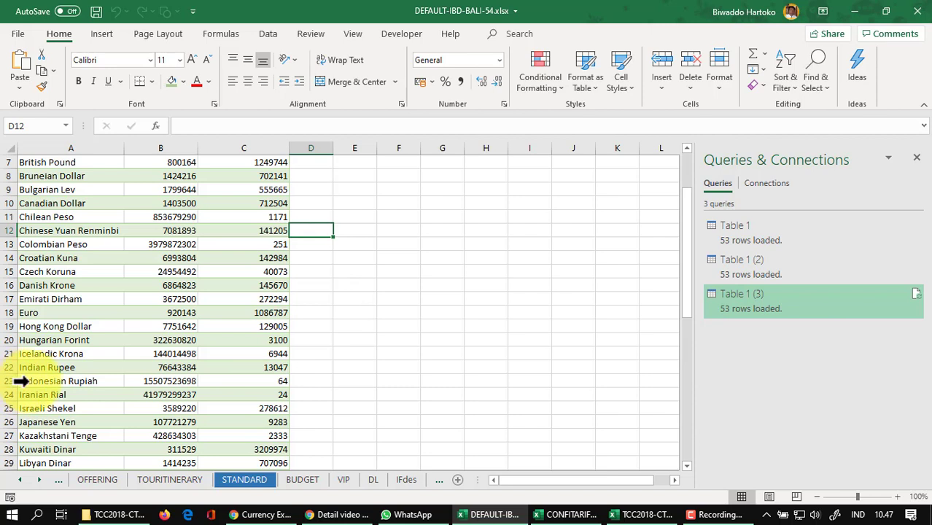
click(16, 381)
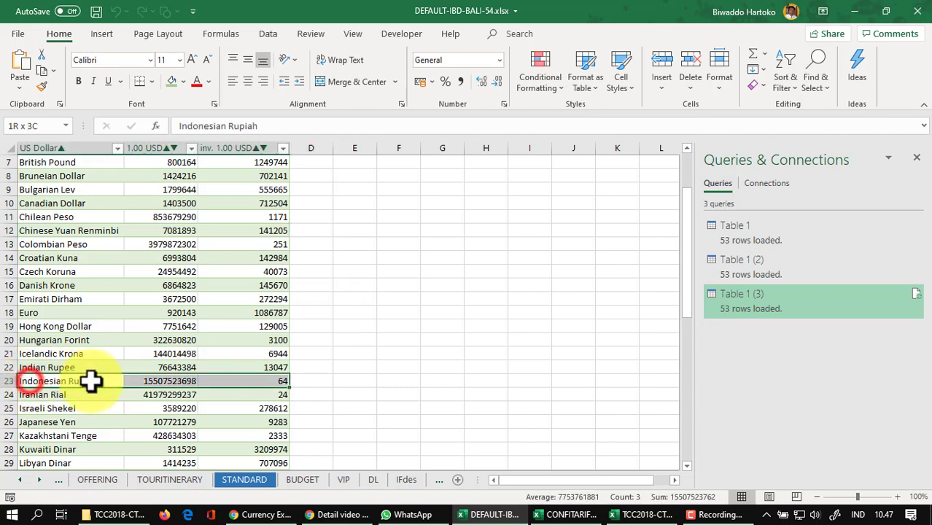
click(183, 81)
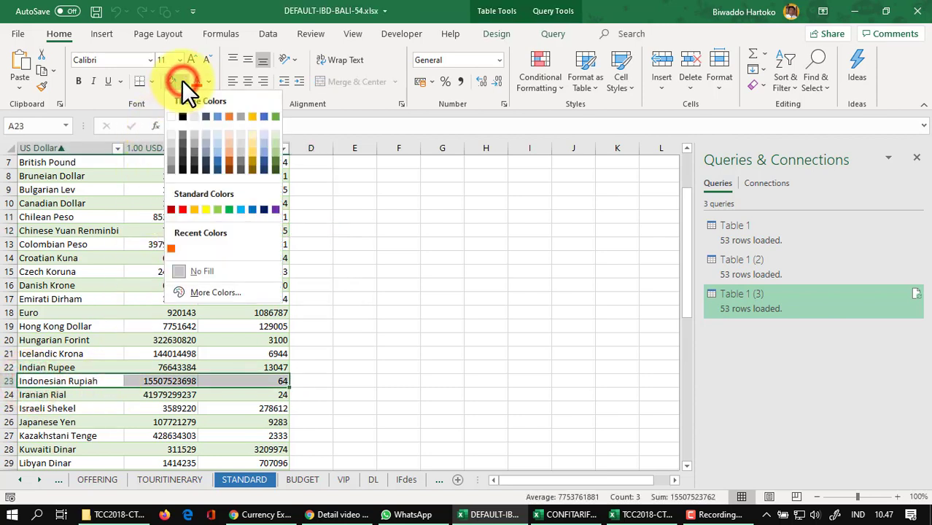
click(232, 157)
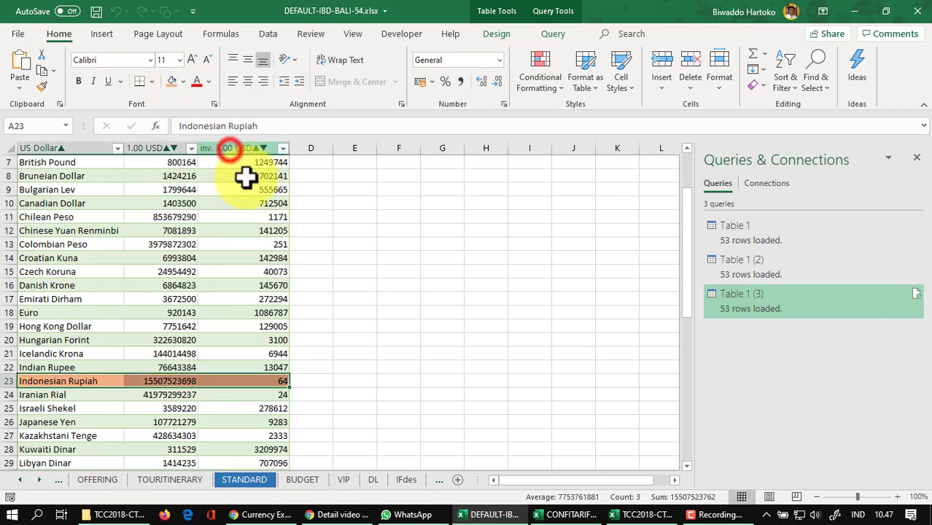
double_click(314, 380)
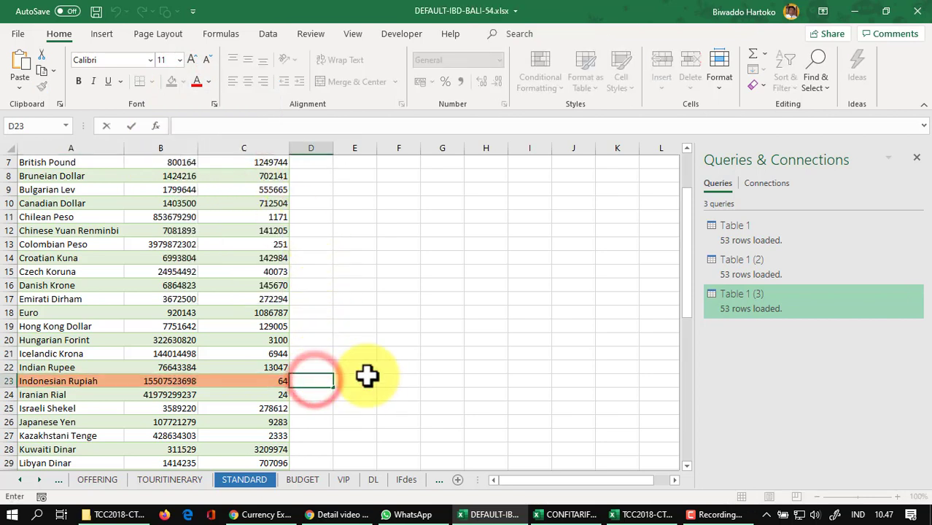
click(490, 514)
click(490, 514)
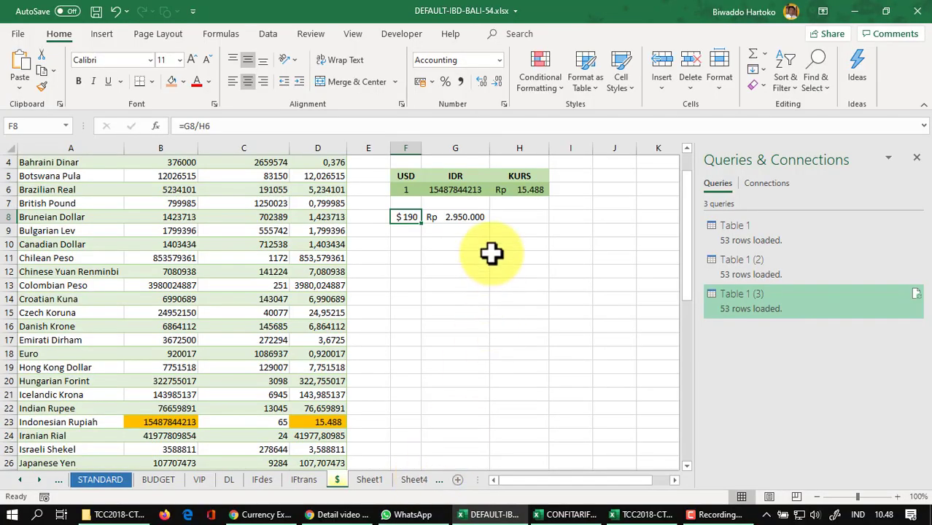
scroll(333, 307, up, 1)
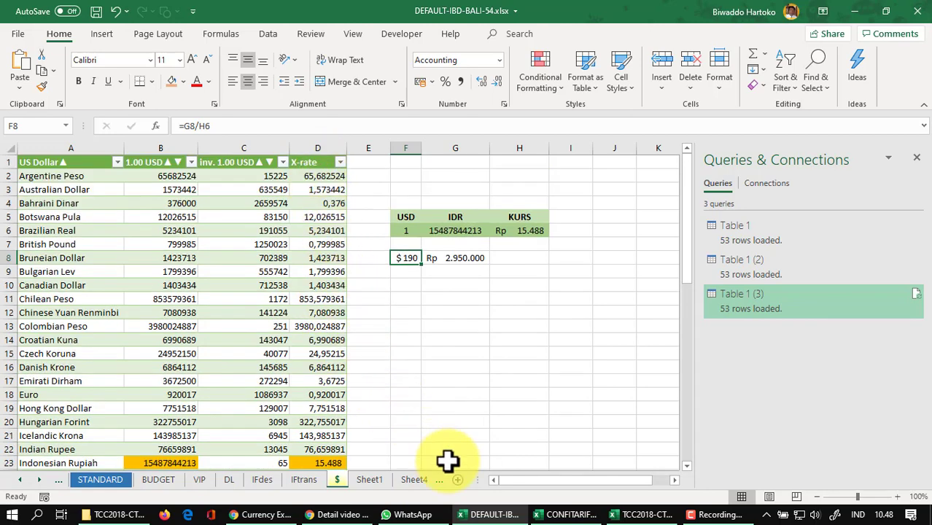
click(413, 477)
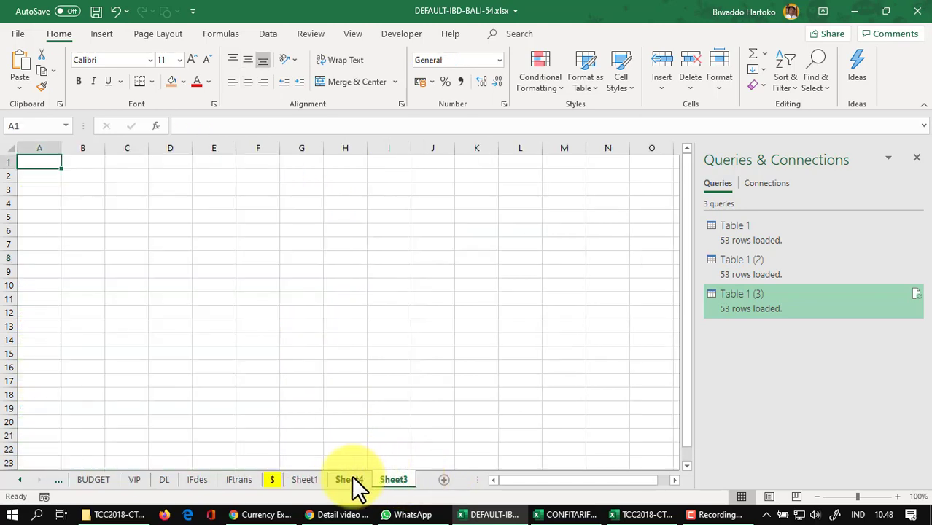
click(357, 477)
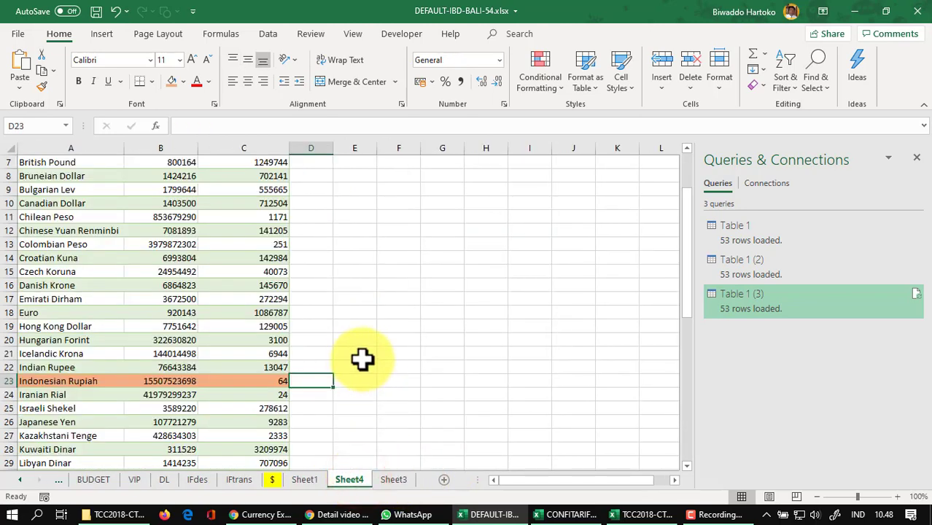
scroll(358, 356, up, 2)
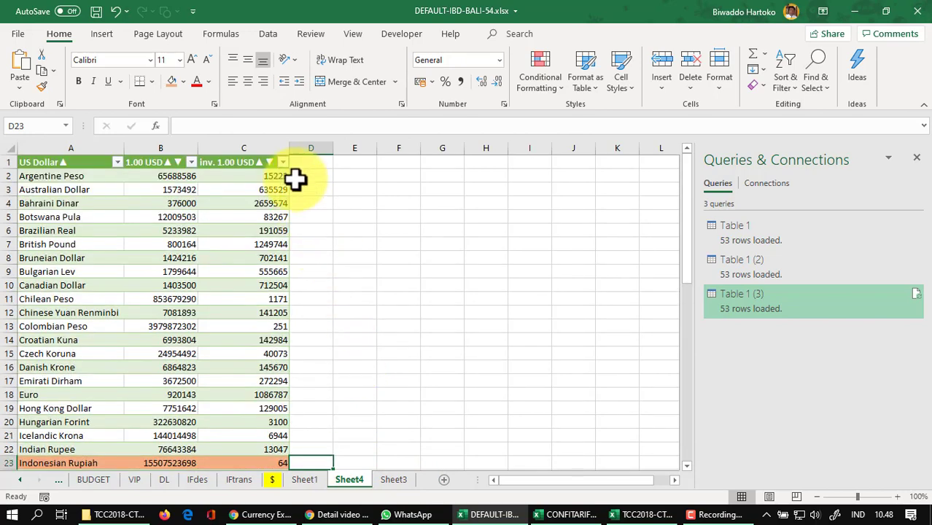
- Enter =B23/1000000 in D23 to create a calculated column, giving rupiah 15507,52
scroll(323, 285, down, 1)
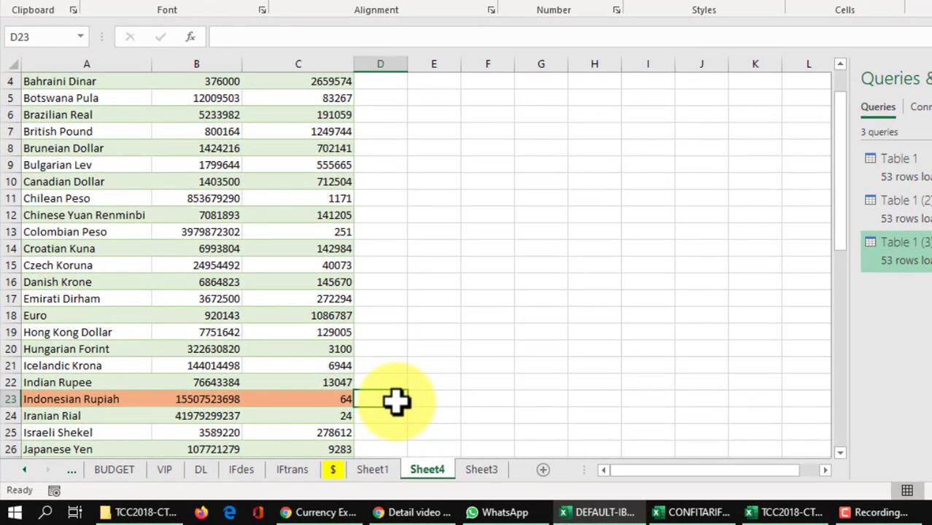
text(=)
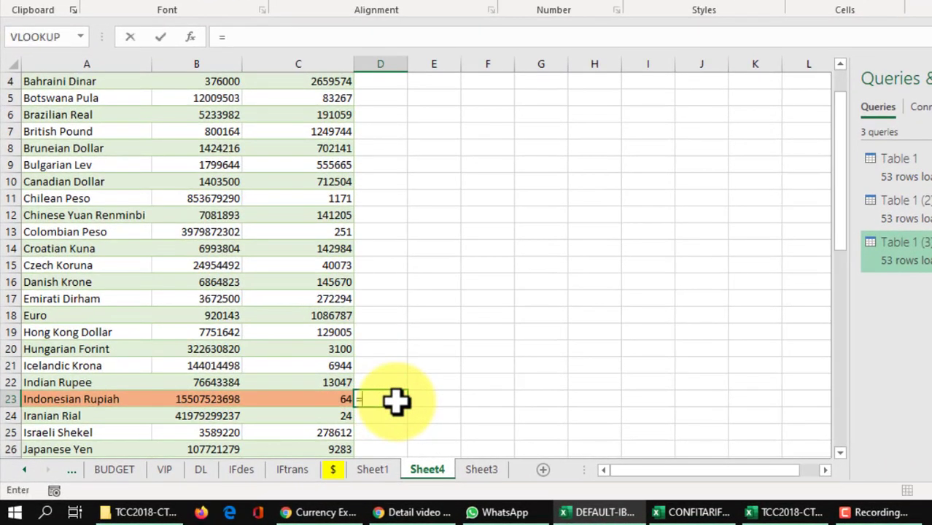
click(212, 399)
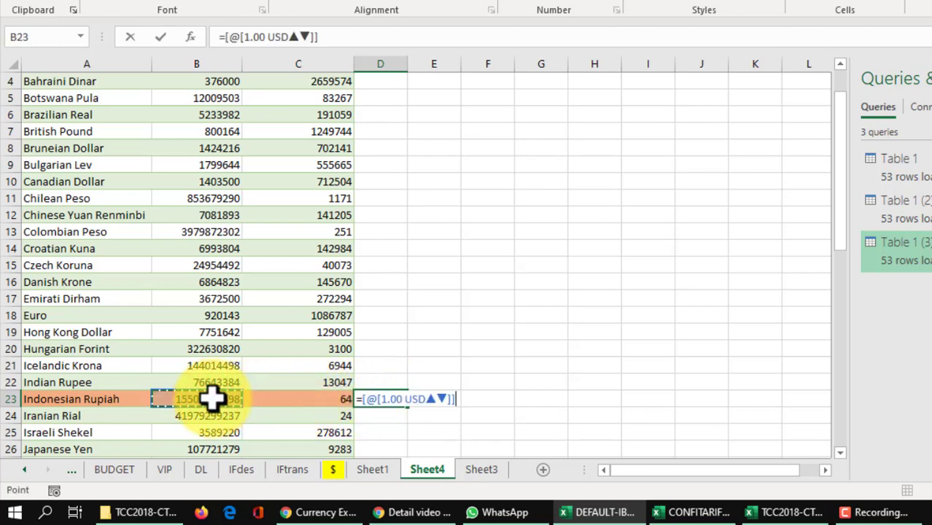
text(/1000000)
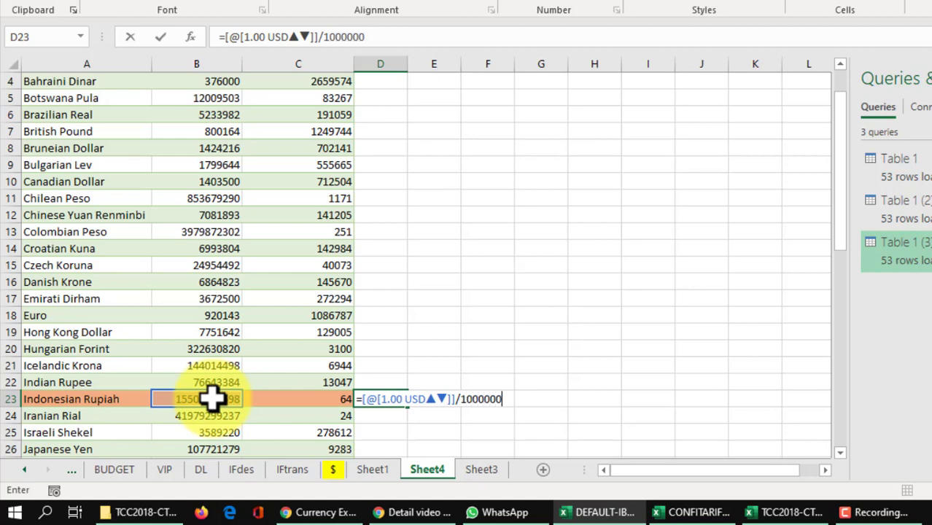
key(Return)
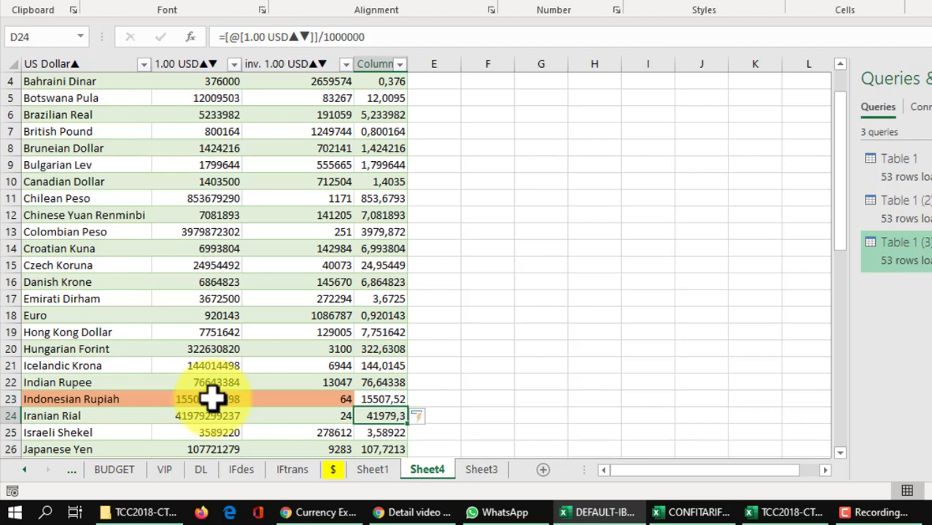
scroll(411, 286, up, 1)
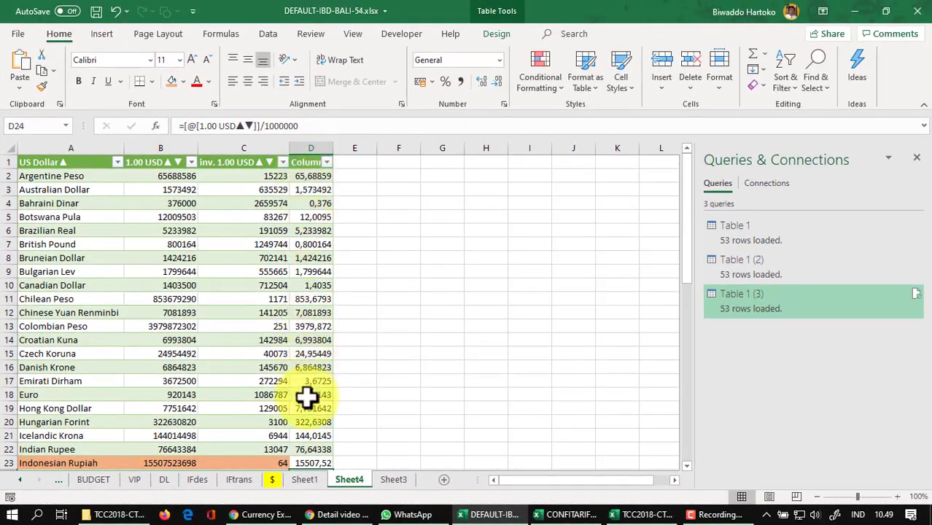
- Apply Comma Style to the calculated column so the rupiah rate shows 15.508
click(313, 146)
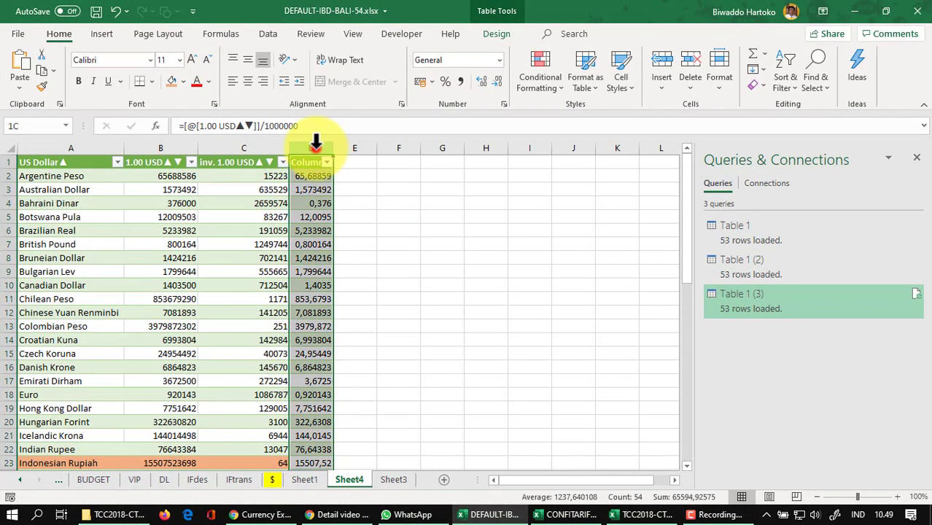
click(461, 79)
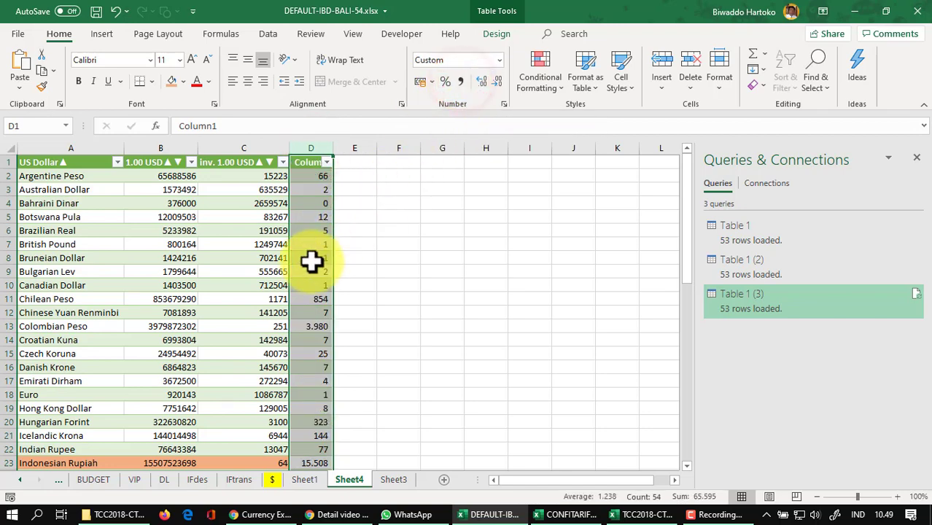
scroll(310, 271, down, 1)
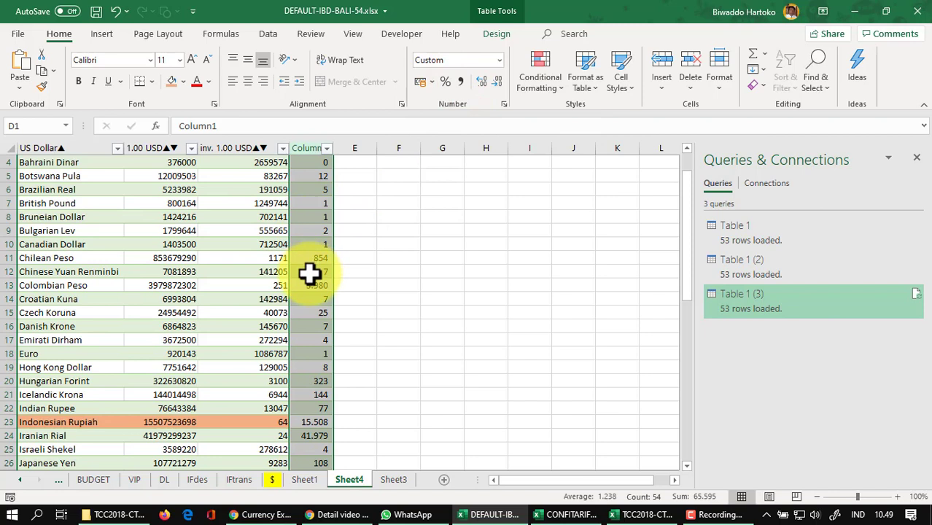
click(319, 422)
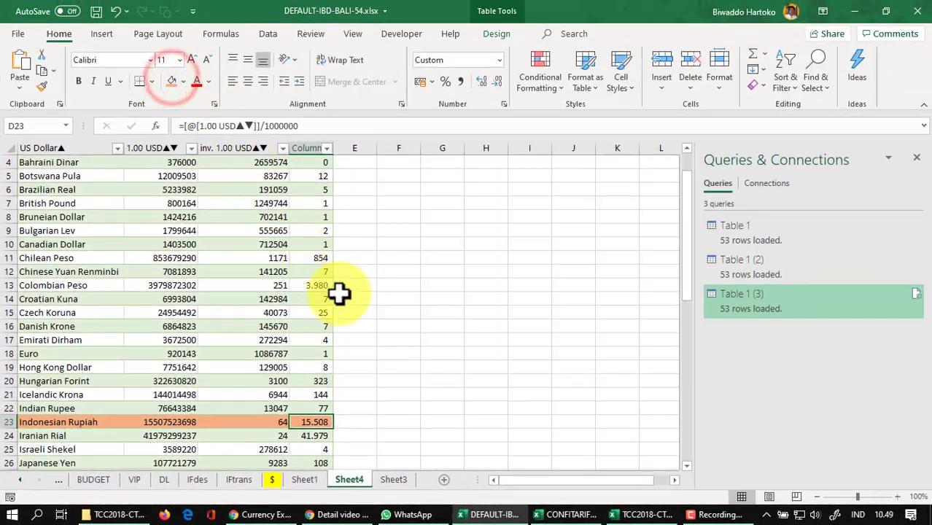
click(420, 325)
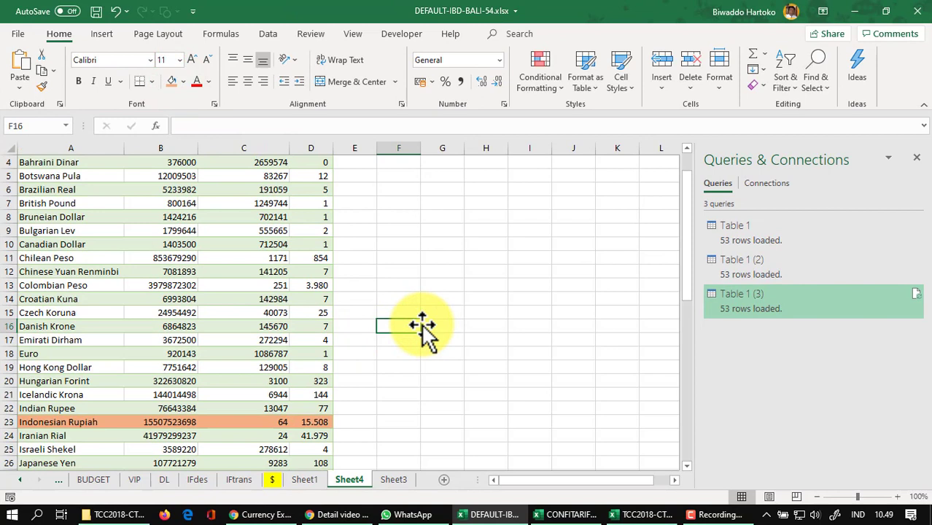
click(447, 259)
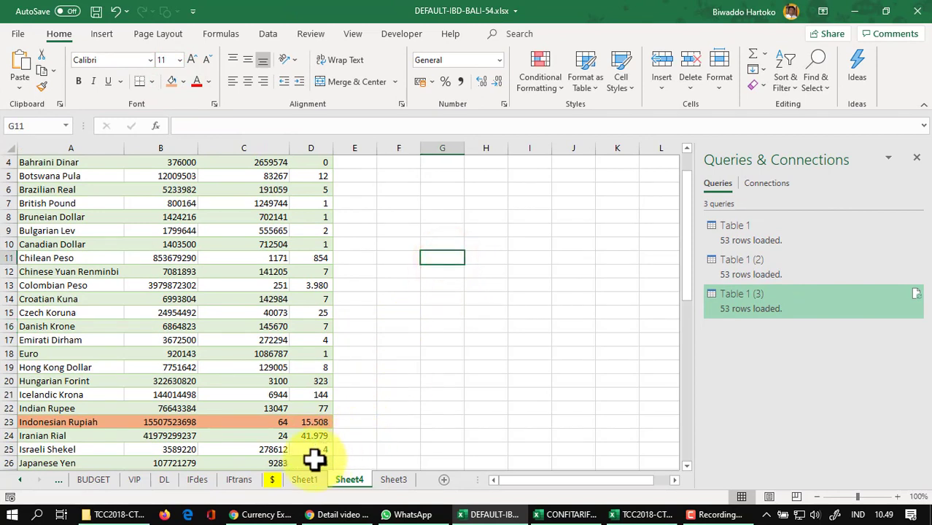
- Copy Rp 2.950.000 from G8 on the $ sheet into Sheet4's G11 and autofit column G
click(272, 480)
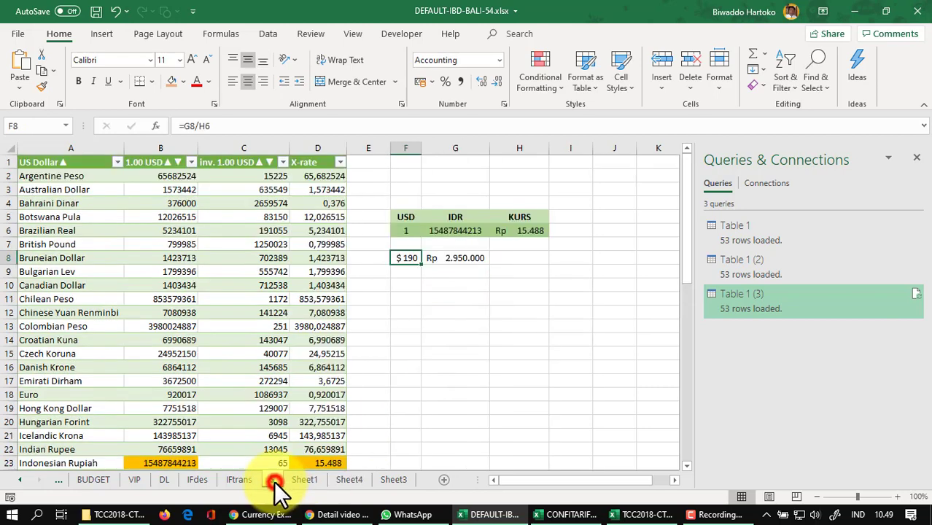
click(456, 257)
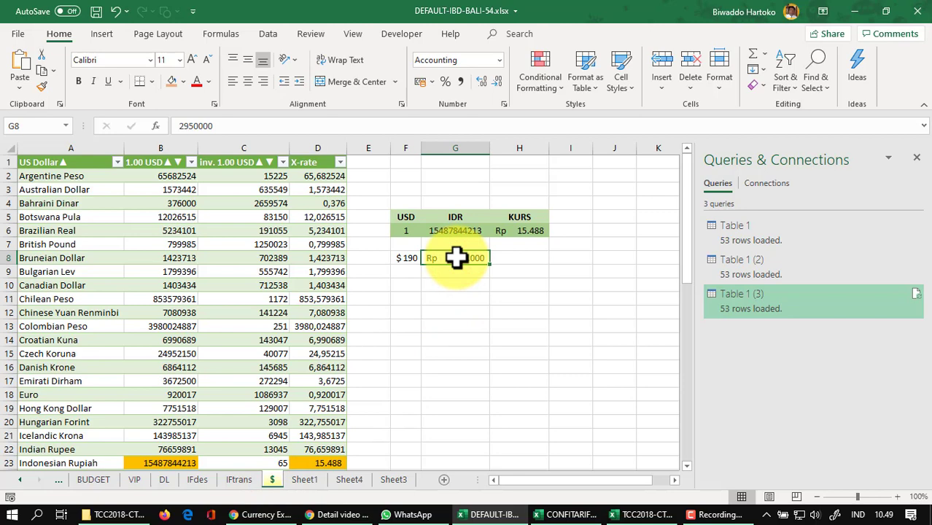
key(ctrl+c)
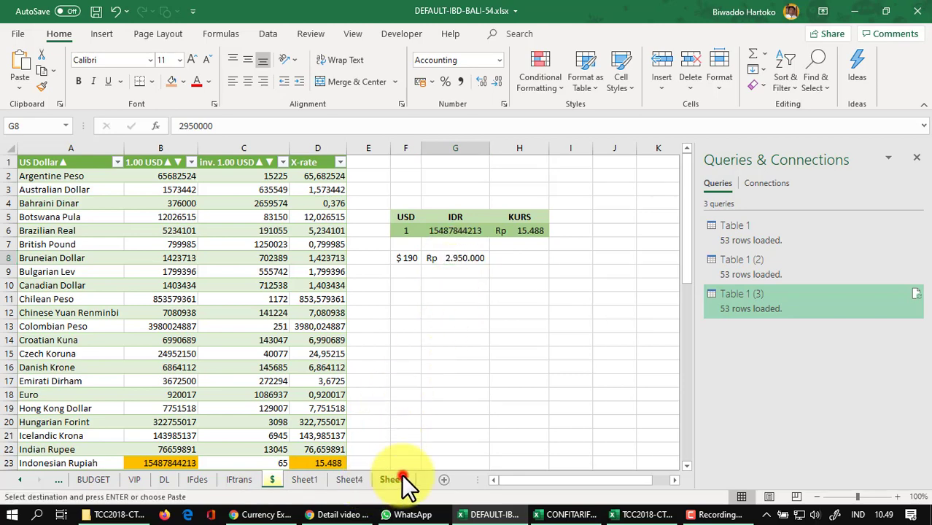
click(404, 479)
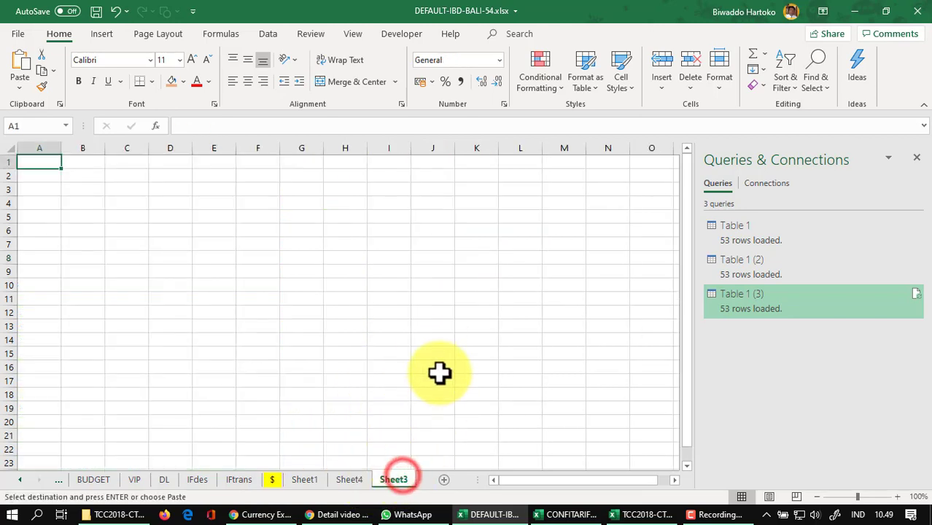
click(355, 479)
key(ctrl+v)
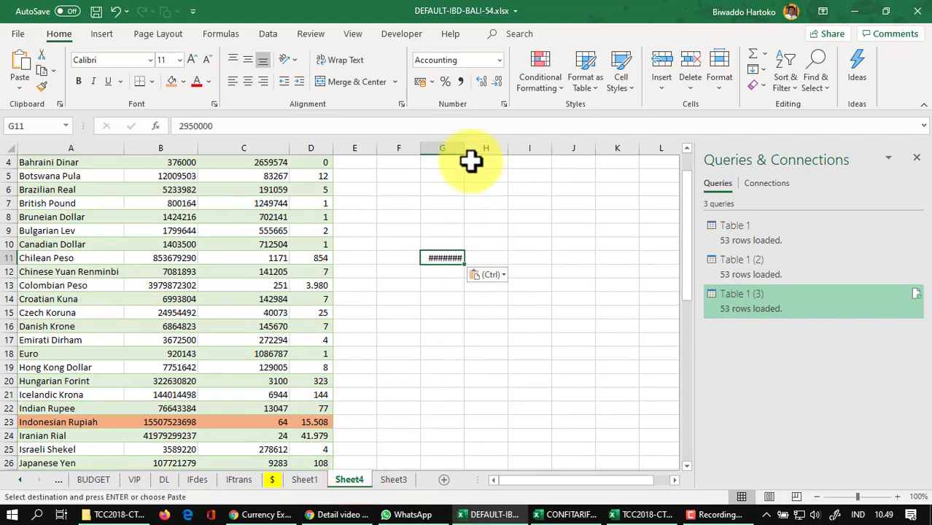
double_click(464, 150)
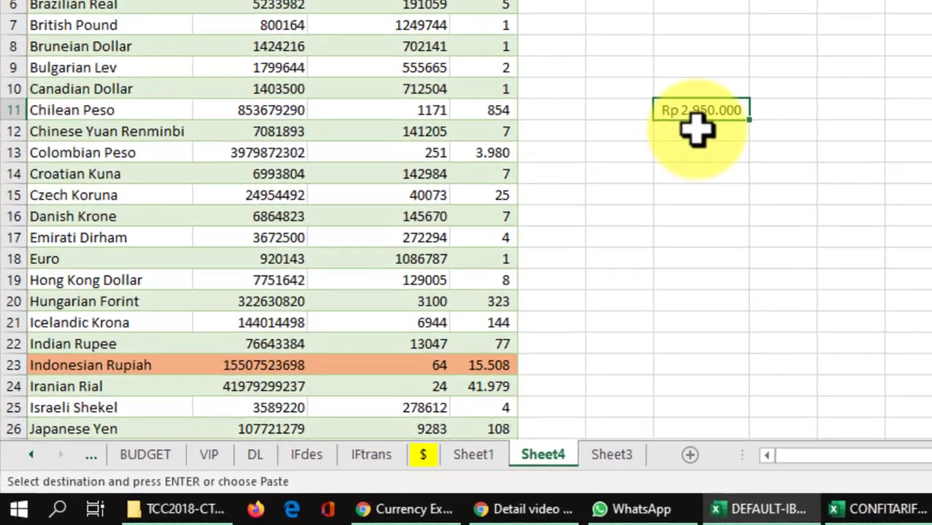
click(440, 271)
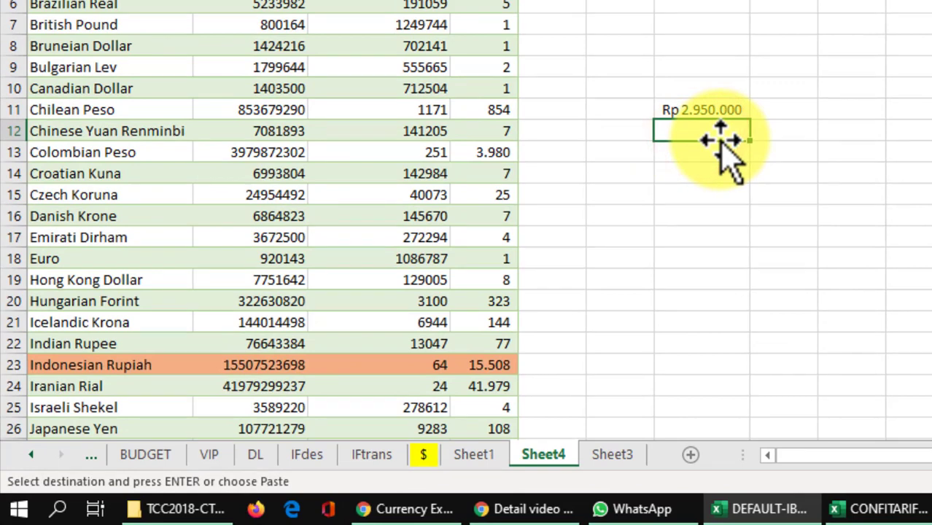
- Enter =G11/D23 in G12 to convert the rupiah amount to dollars
text(=)
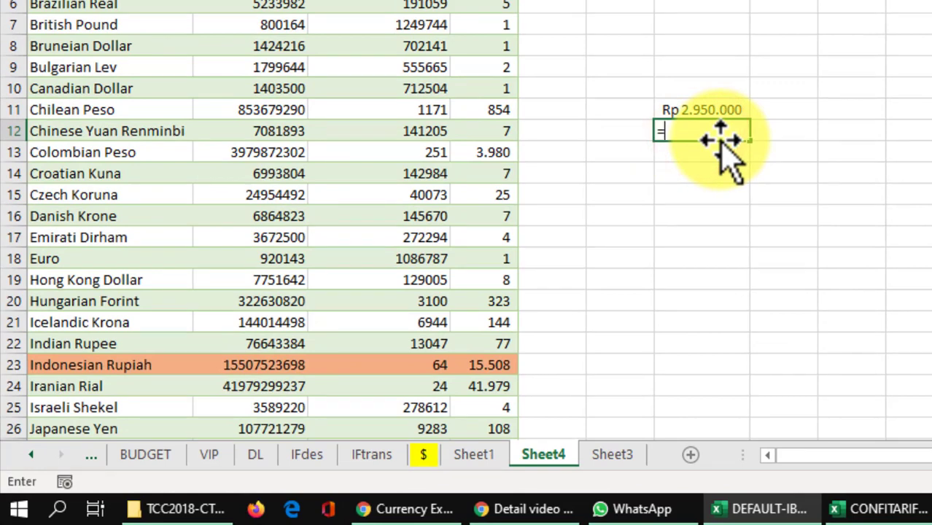
click(707, 111)
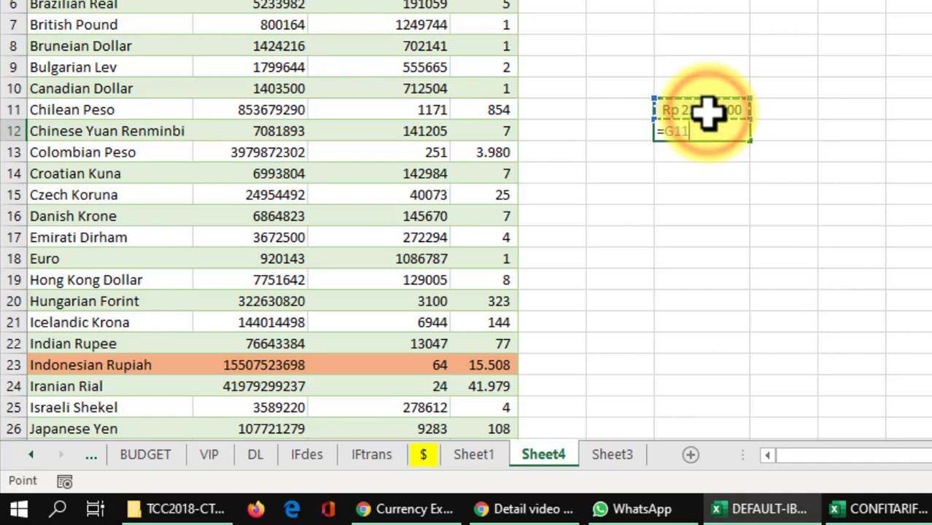
text(/)
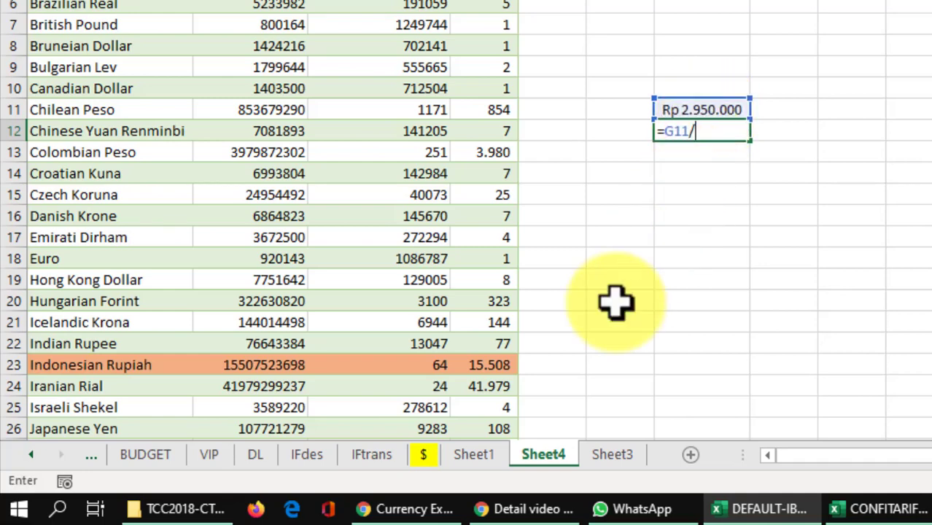
click(494, 365)
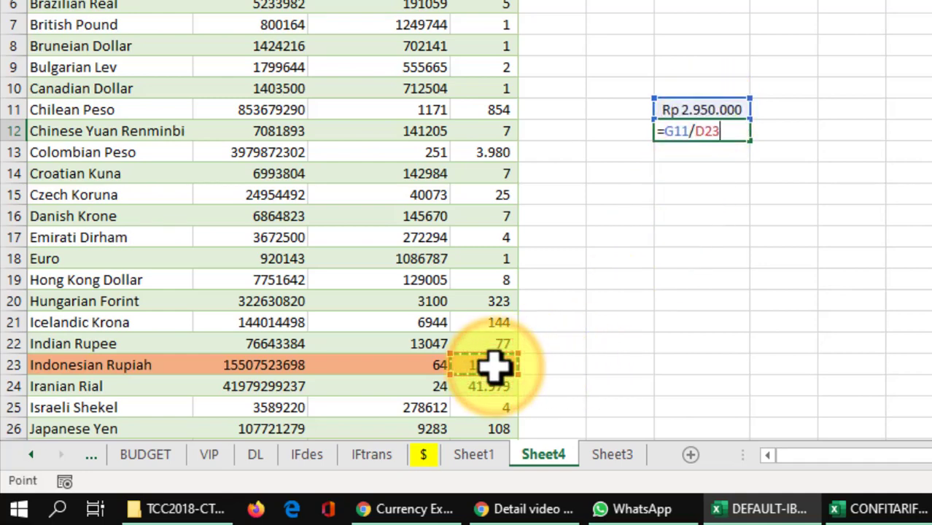
key(Return)
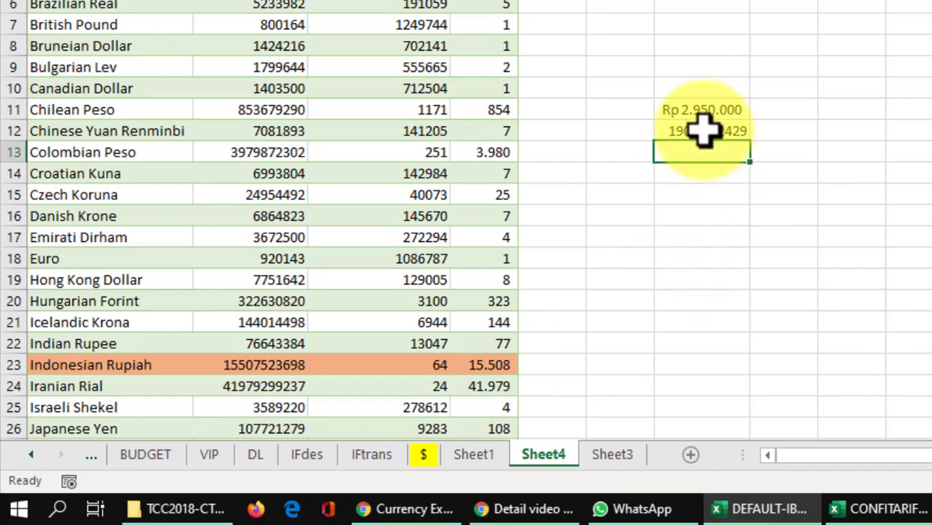
- Format G12 as $ English (United States) accounting, showing $ 190,23
click(704, 130)
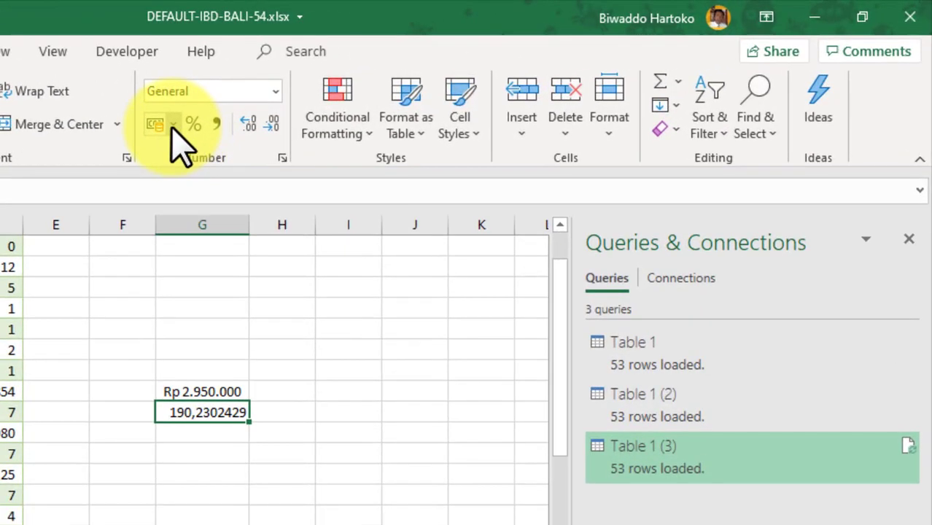
click(431, 81)
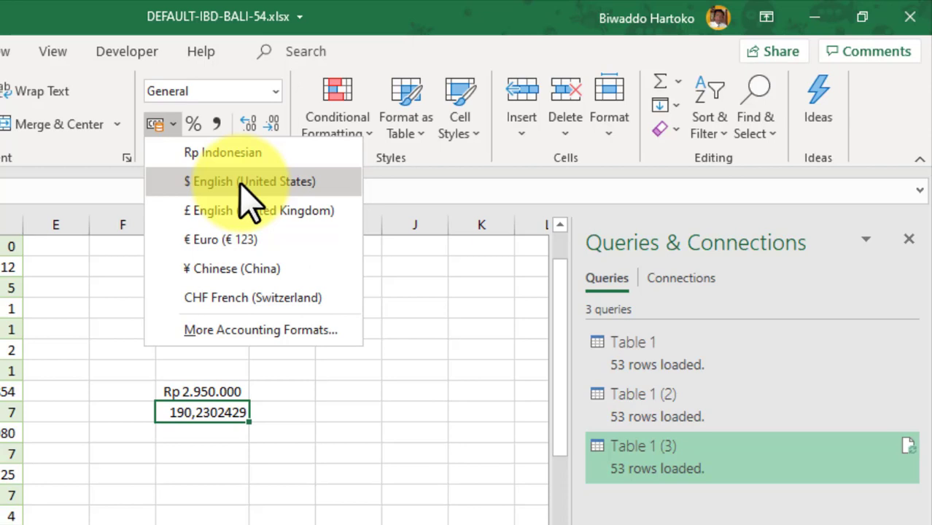
click(248, 190)
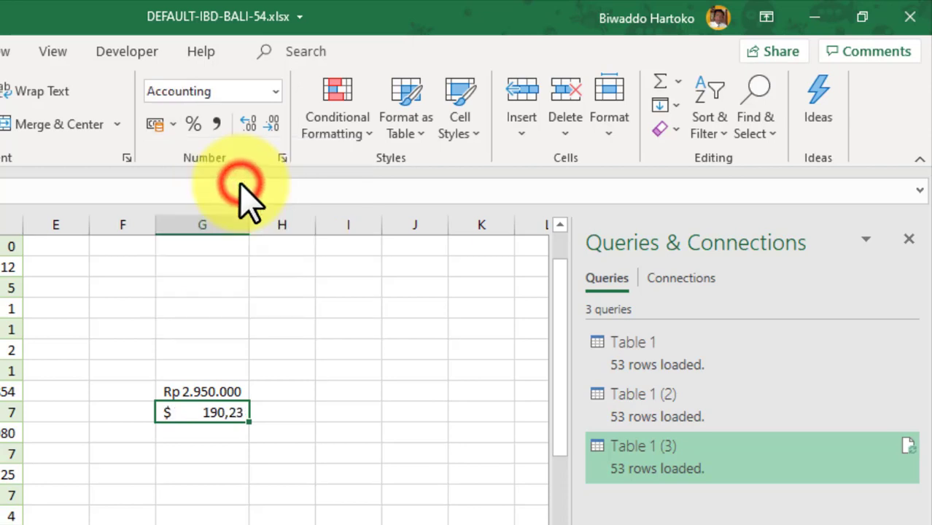
click(213, 452)
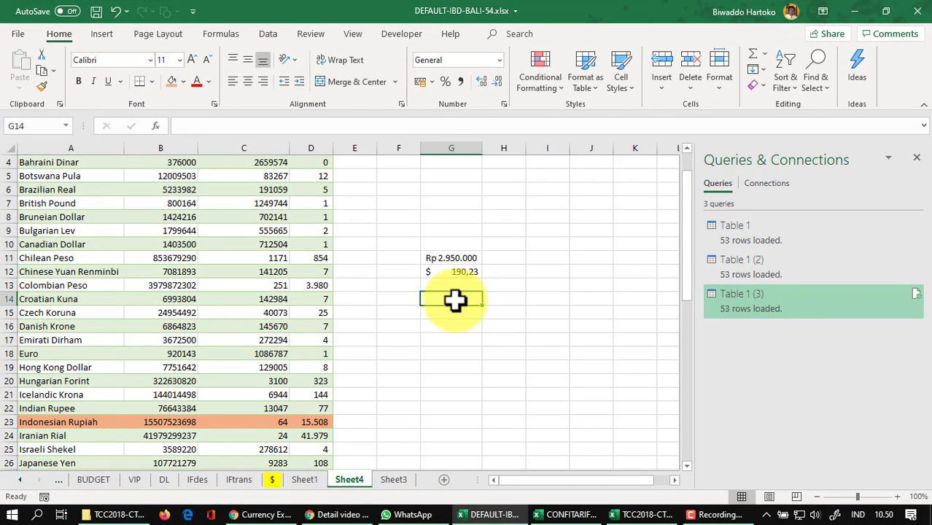
- Refresh the exchange-rate table with the latest rates from the web
right_click(453, 299)
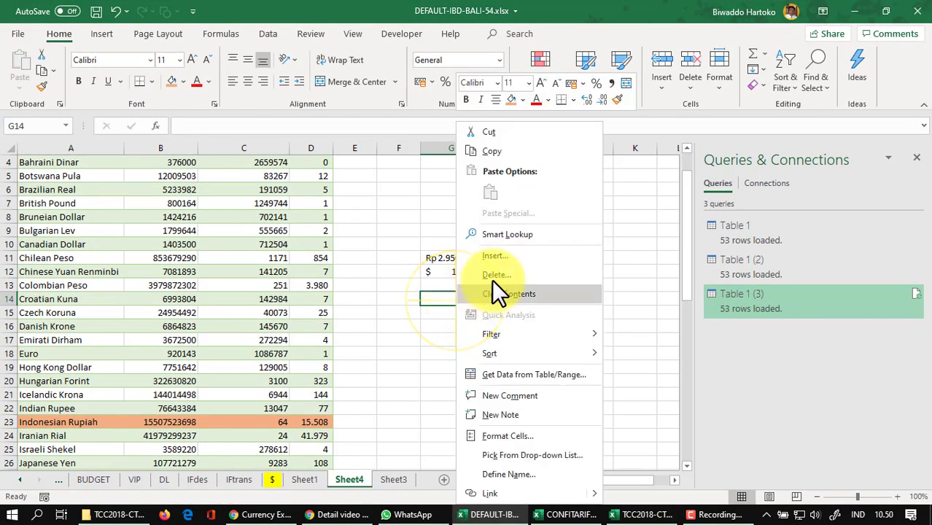
click(274, 308)
click(267, 312)
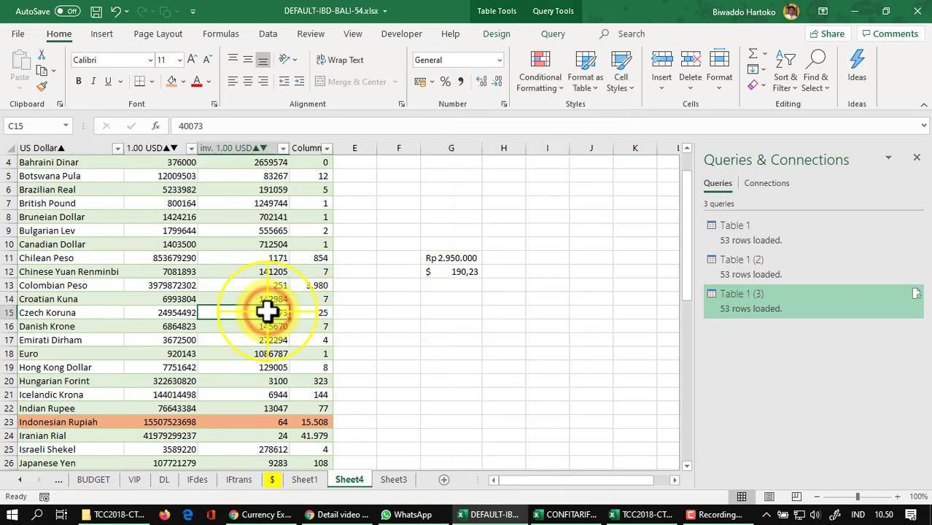
right_click(267, 312)
click(300, 216)
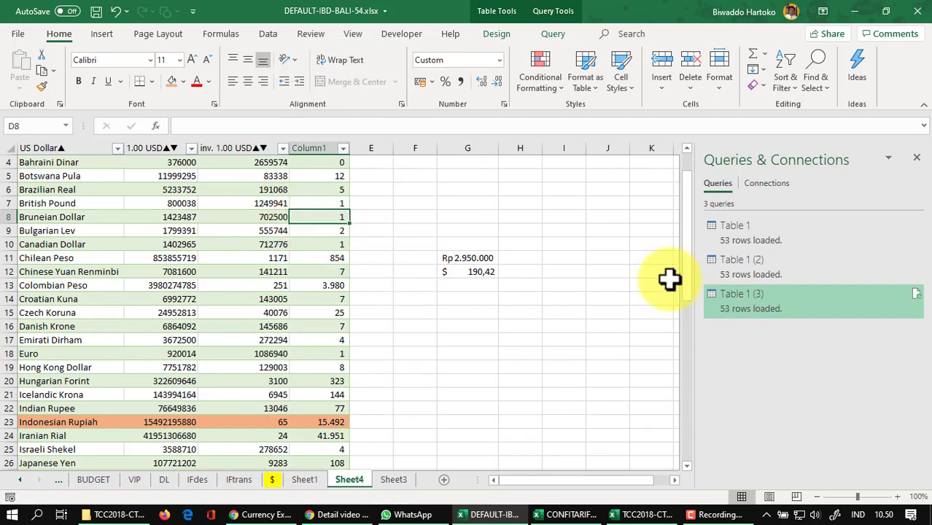
- Refresh the Table 1 (3) query so G12 shows $ 190,42, then close the queries pane
right_click(753, 299)
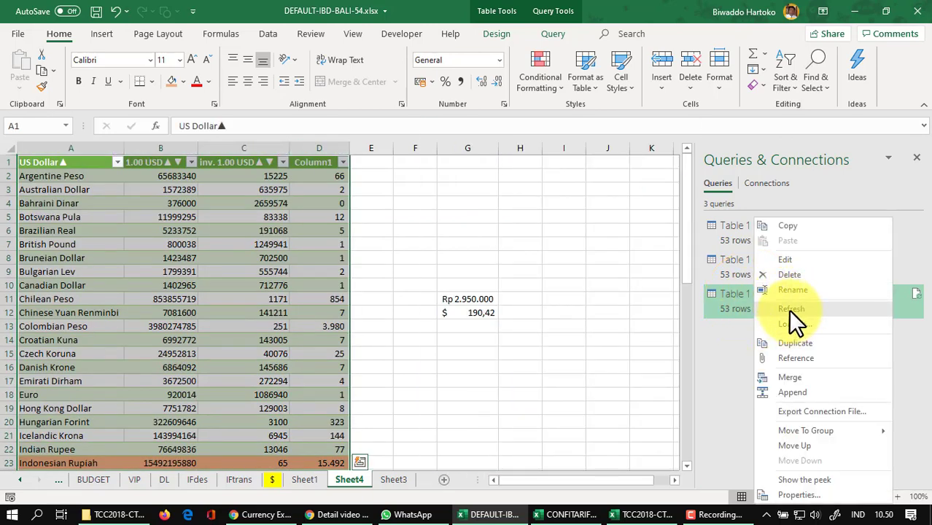
click(788, 310)
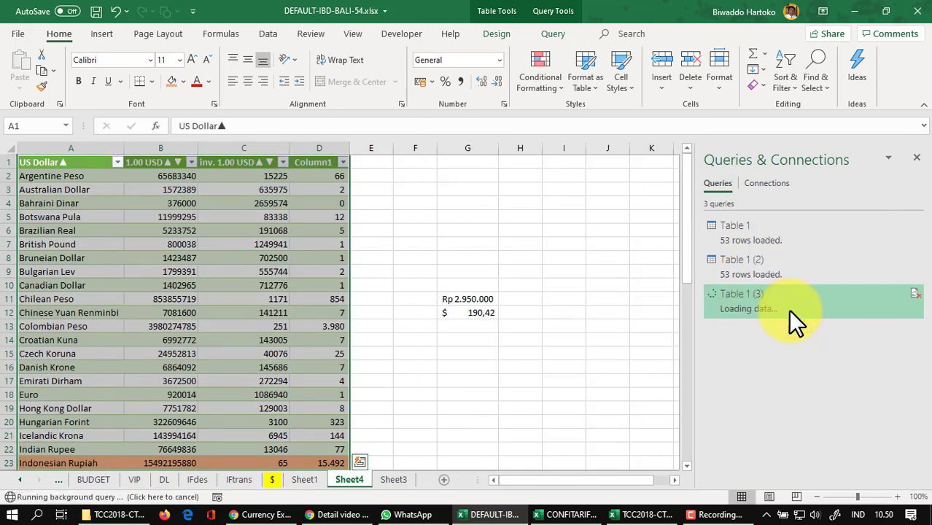
mouse_move(790, 310)
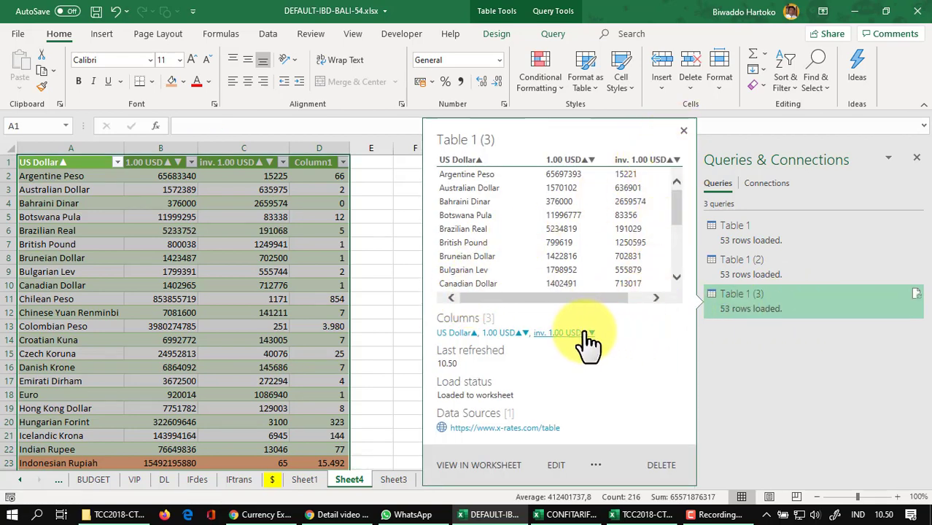
click(684, 129)
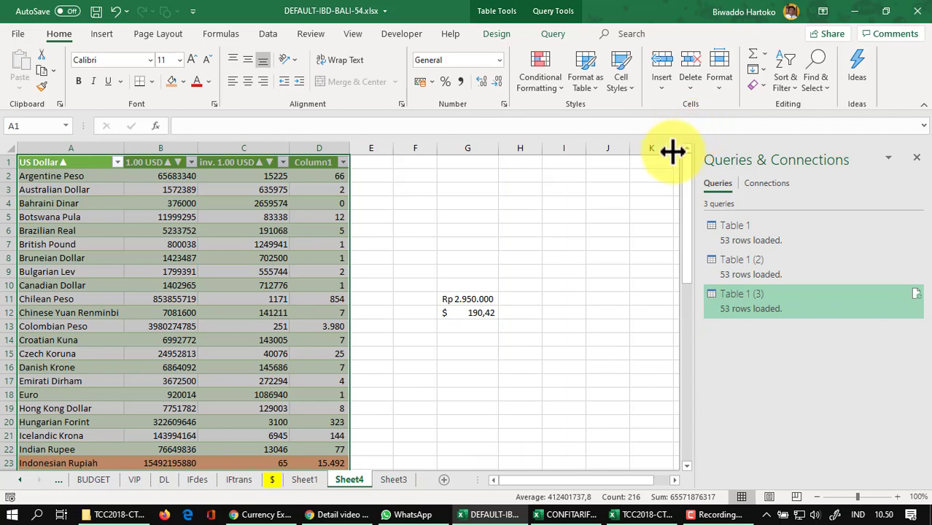
click(917, 158)
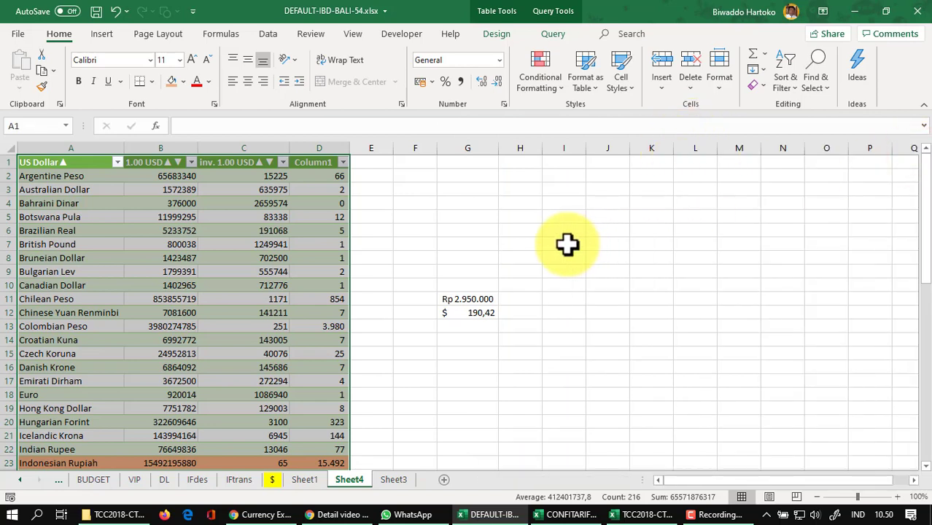
click(174, 274)
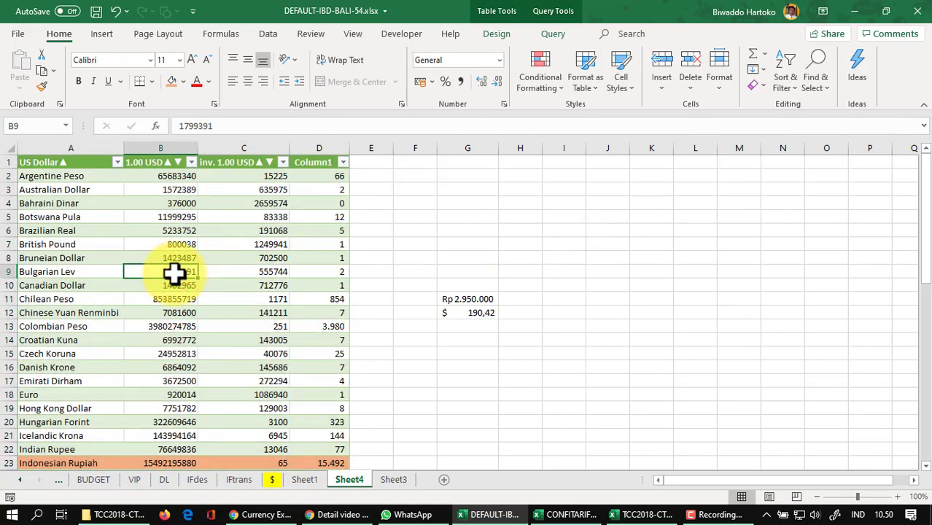
right_click(174, 273)
click(213, 214)
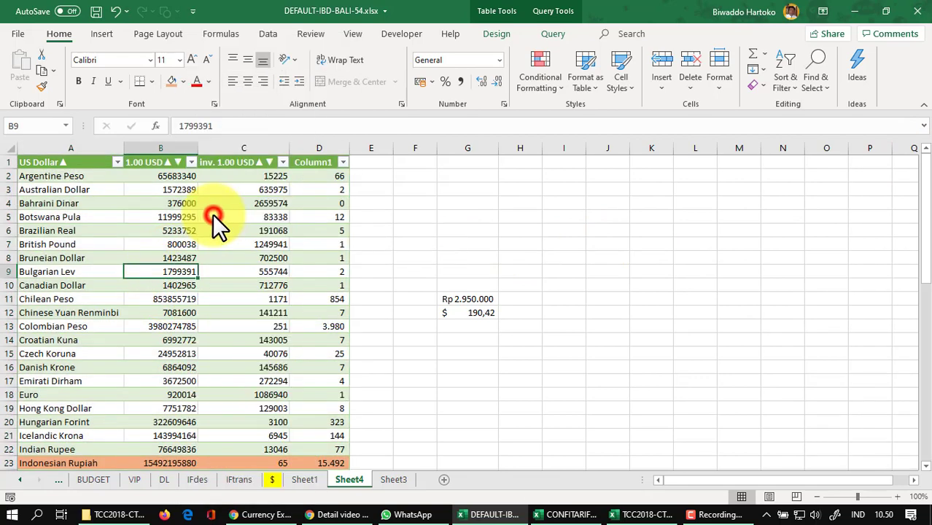
click(330, 463)
scroll(394, 394, down, 1)
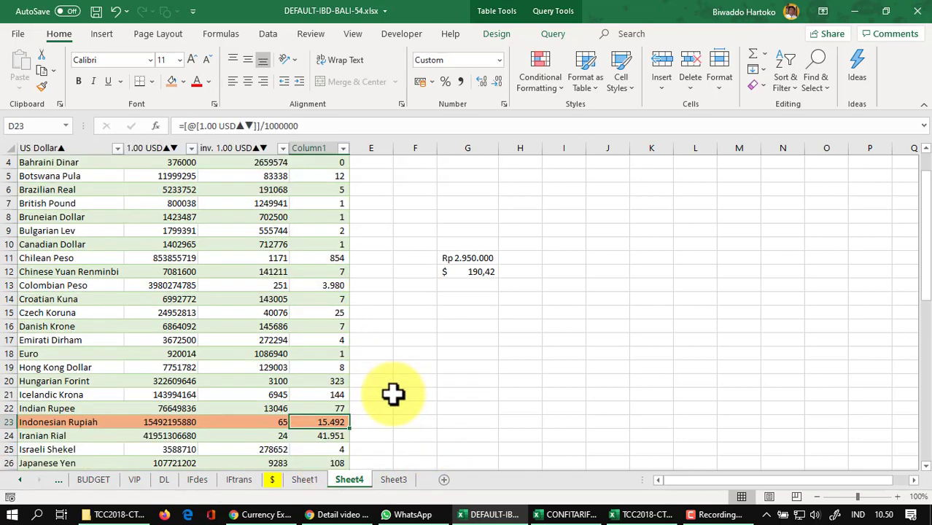